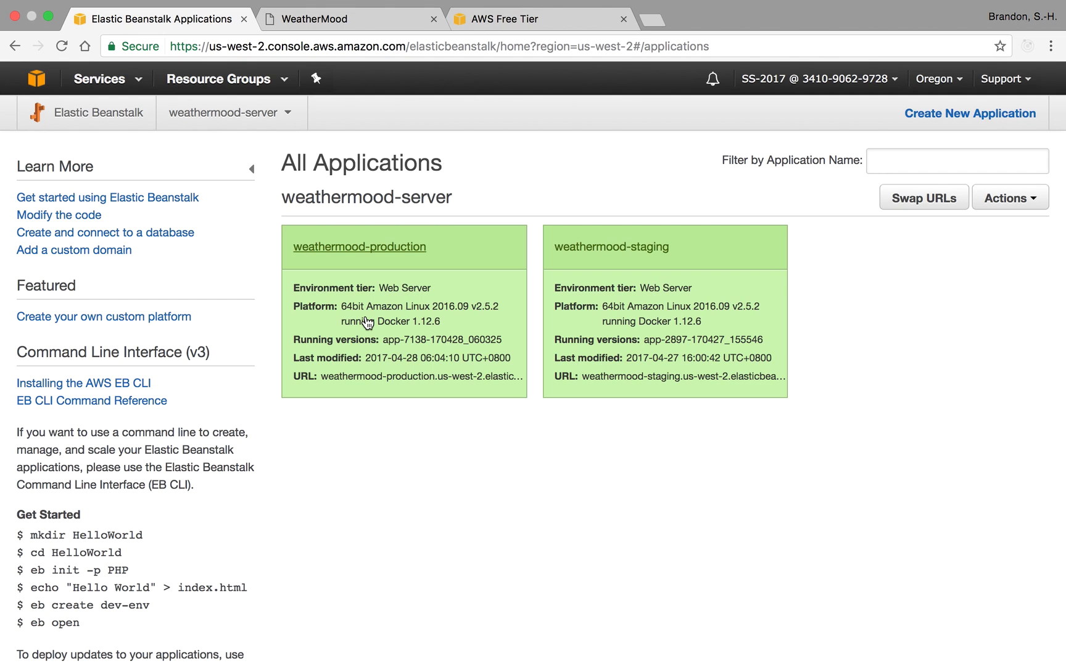
Switch to the code editor and open posts.js from the src/api folder of the weathermood project.
key(ctrl+Right)
key(ctrl+Right)
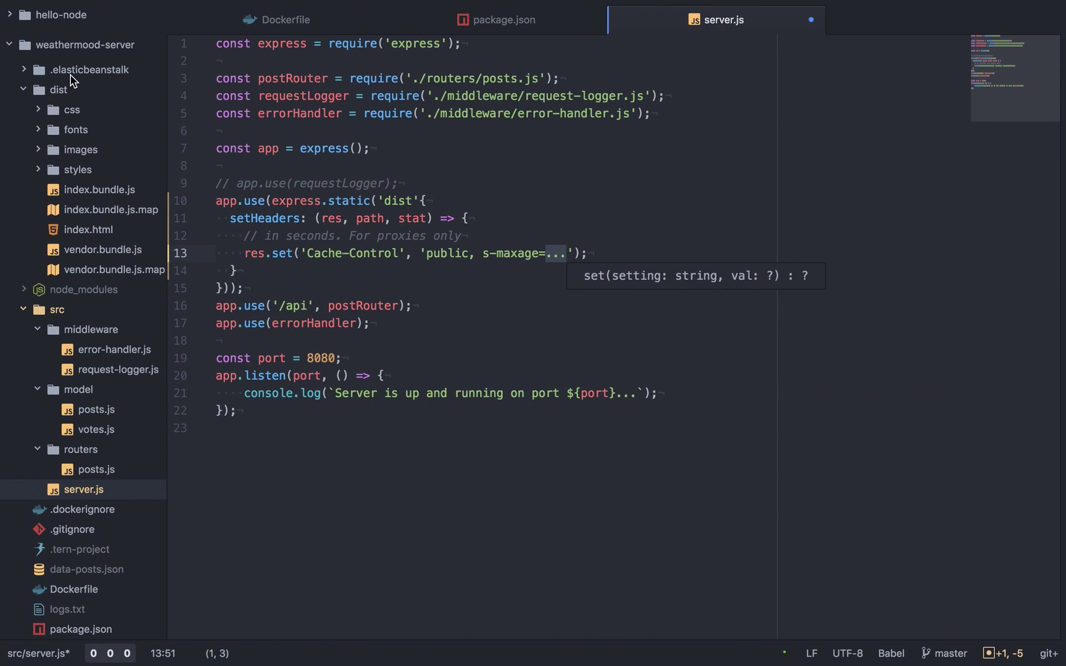
scroll(97, 145, up, 5)
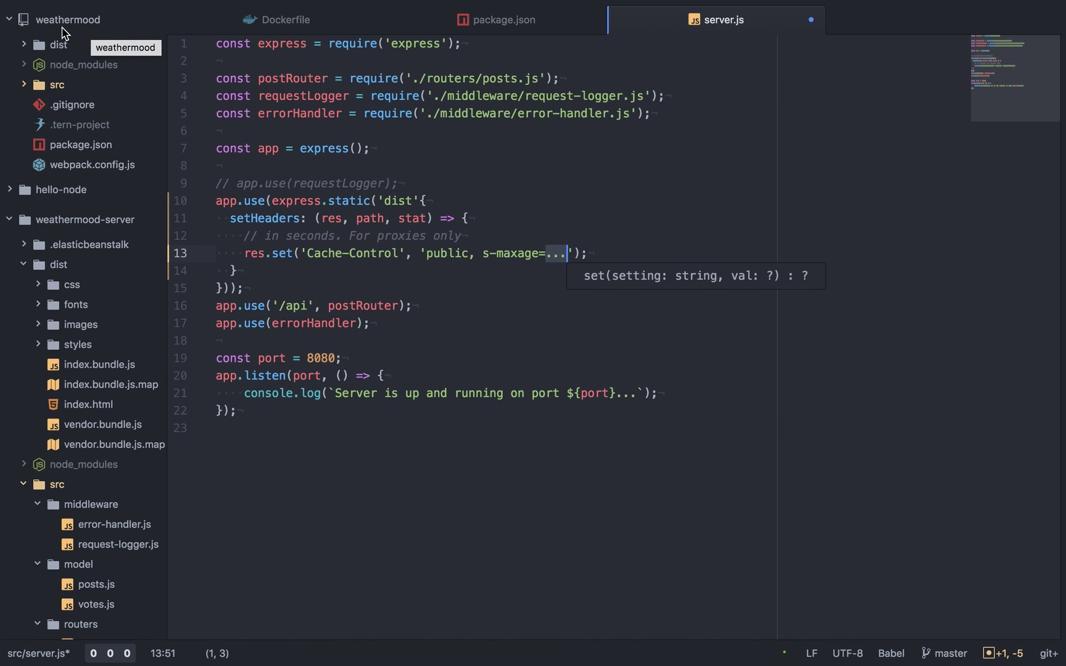
click(24, 86)
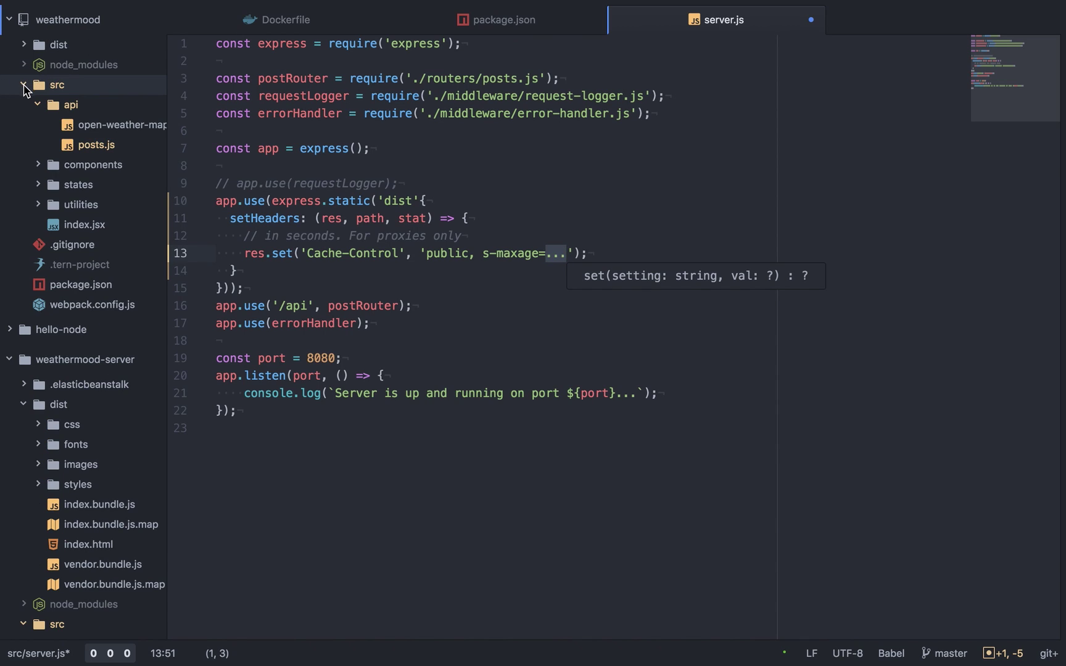
click(80, 144)
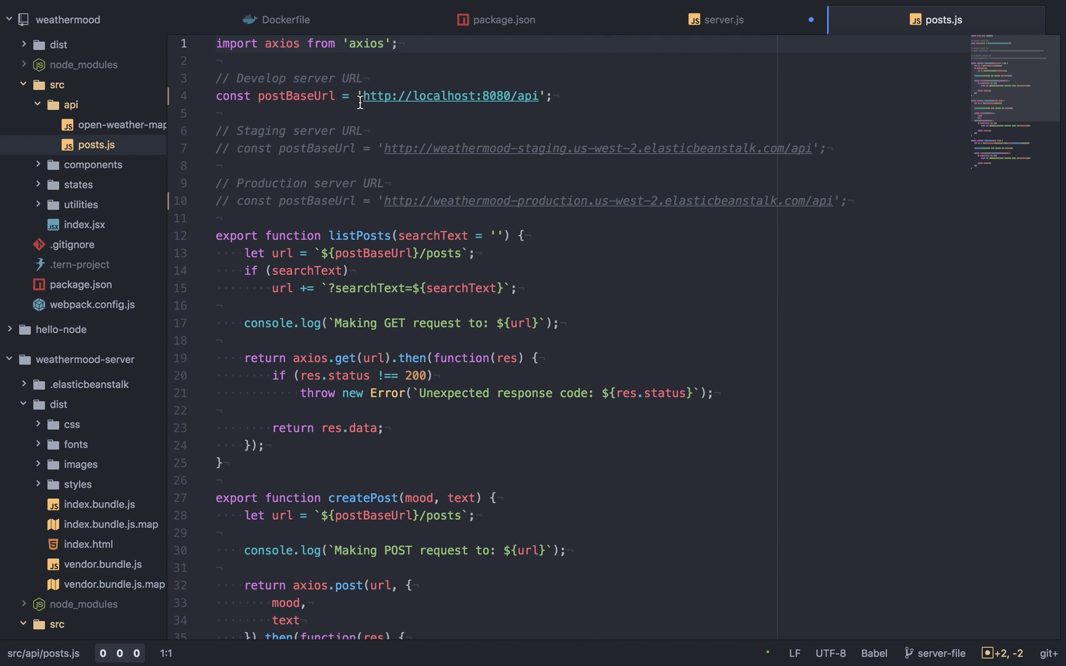
In posts.js, comment out the localhost postBaseUrl line and uncomment the production server postBaseUrl line.
drag(216, 96, 590, 99)
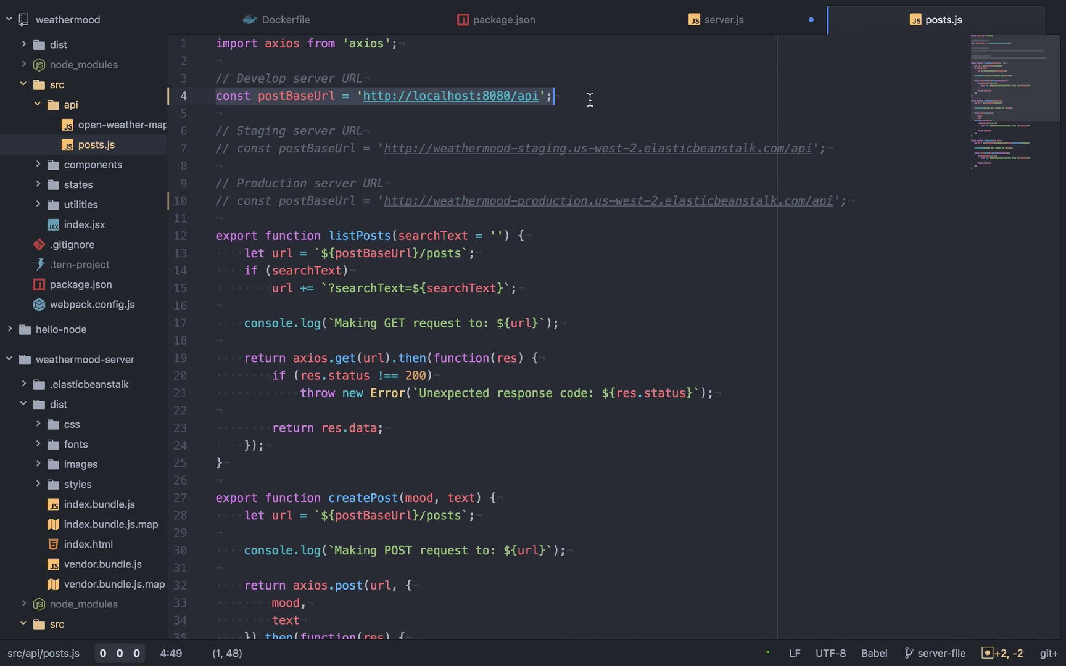
key(super+slash)
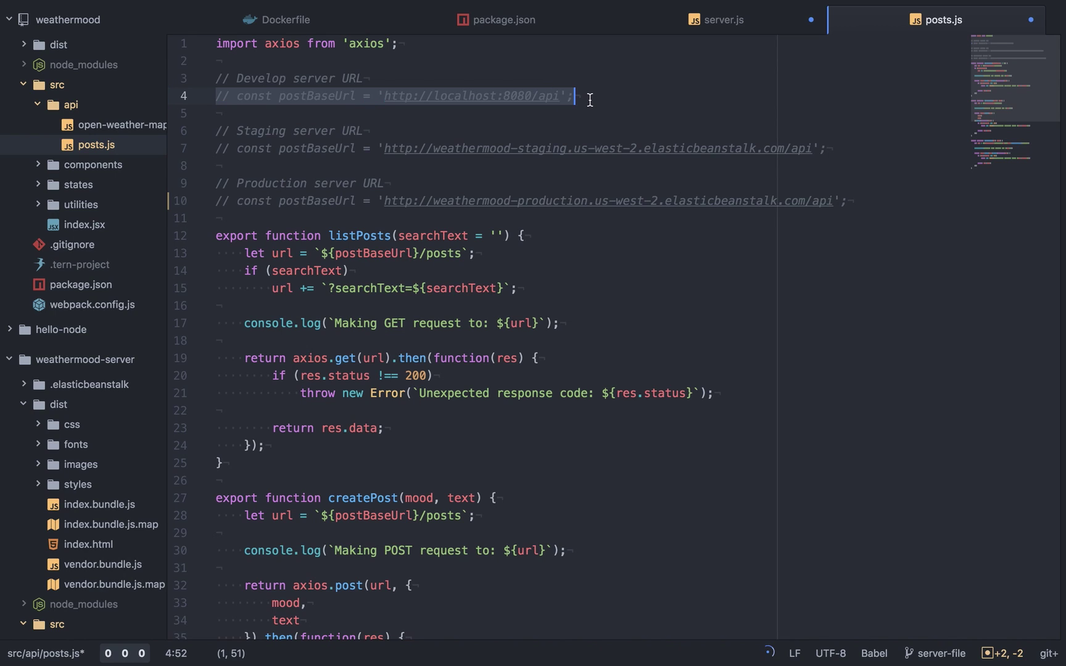
click(300, 202)
key(super+slash)
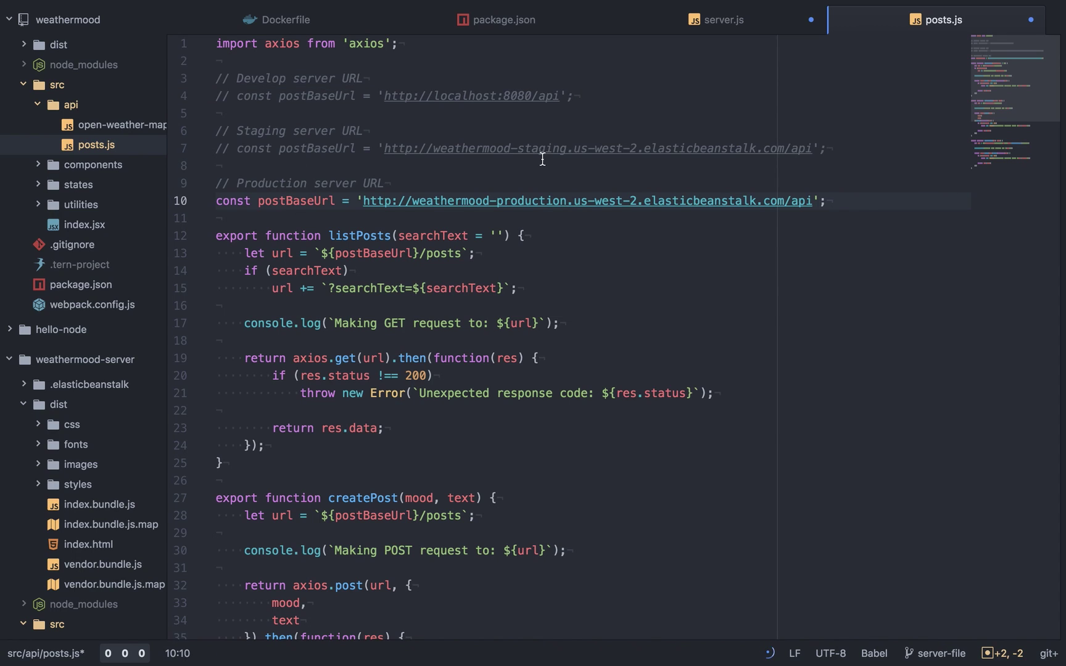
Examine the environment name, region and domain parts of the production server URL, consulting the deployment Instructions slide.
drag(412, 199, 553, 195)
key(shift+Up)
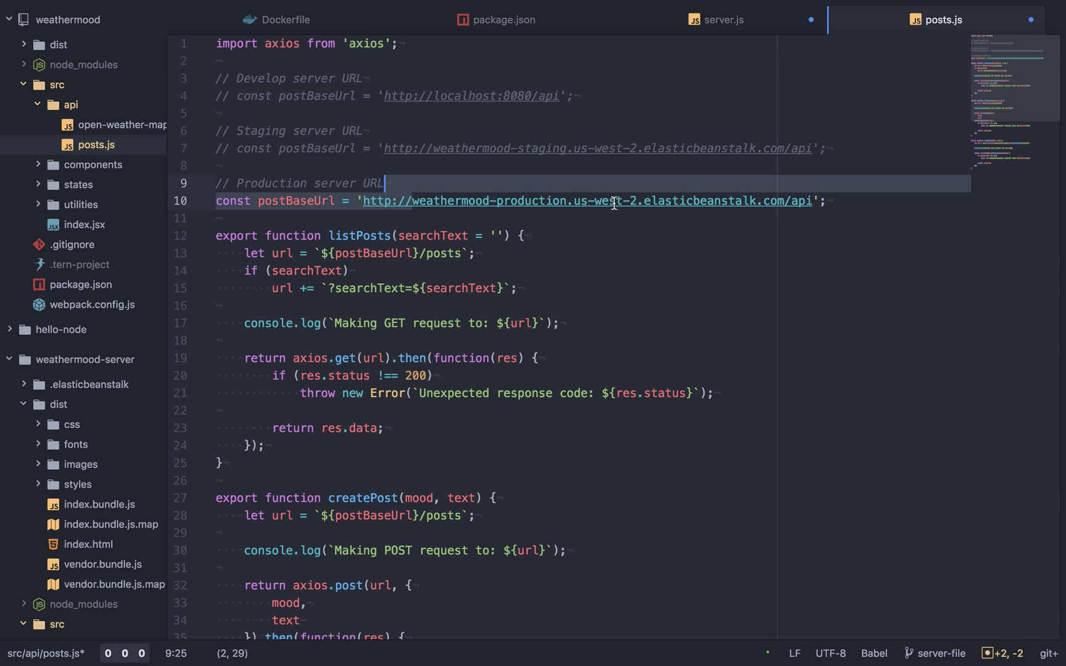
drag(639, 200, 784, 201)
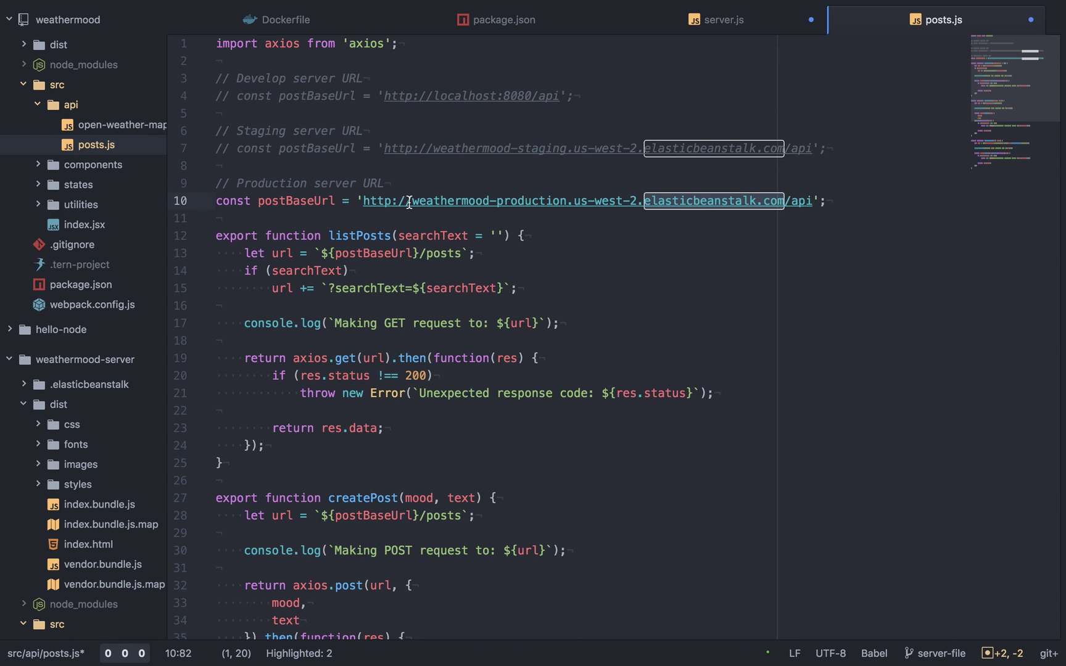
drag(412, 200, 568, 196)
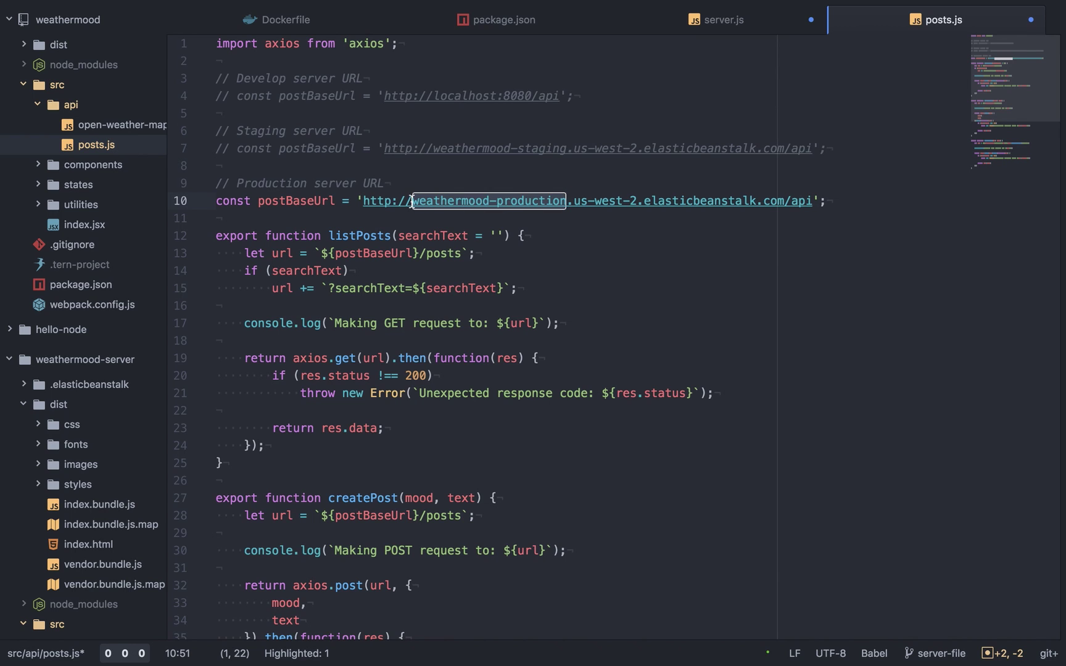
key(ctrl+Left)
key(ctrl+Left)
key(ctrl+Left)
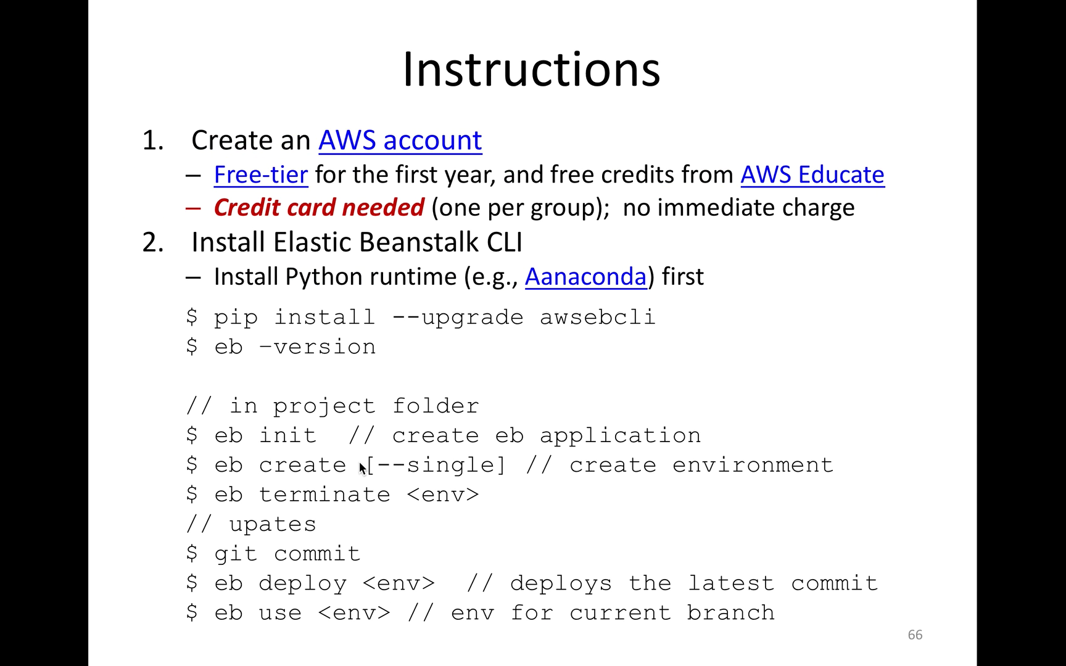
key(ctrl+Right)
key(ctrl+Right)
key(ctrl+Right)
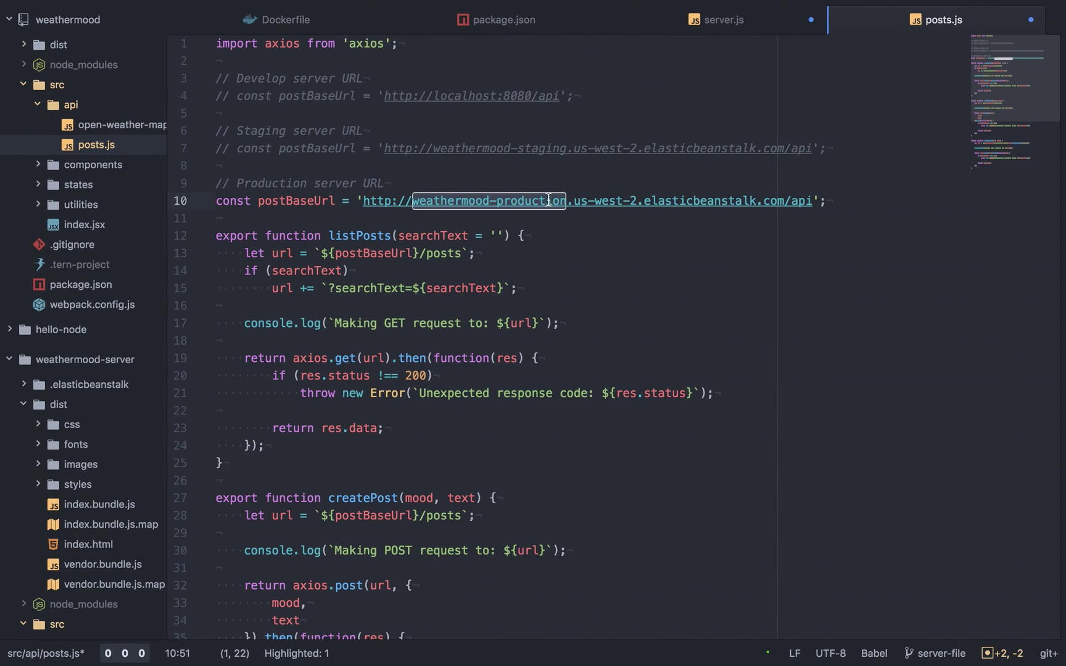
click(601, 200)
drag(636, 201, 566, 202)
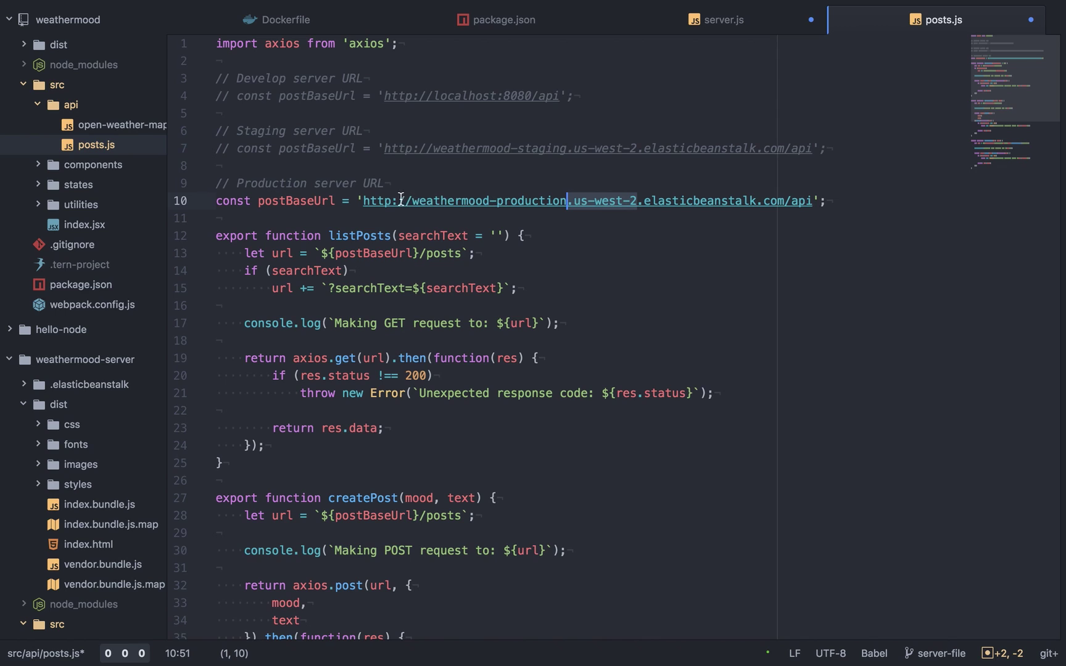
drag(409, 201, 783, 202)
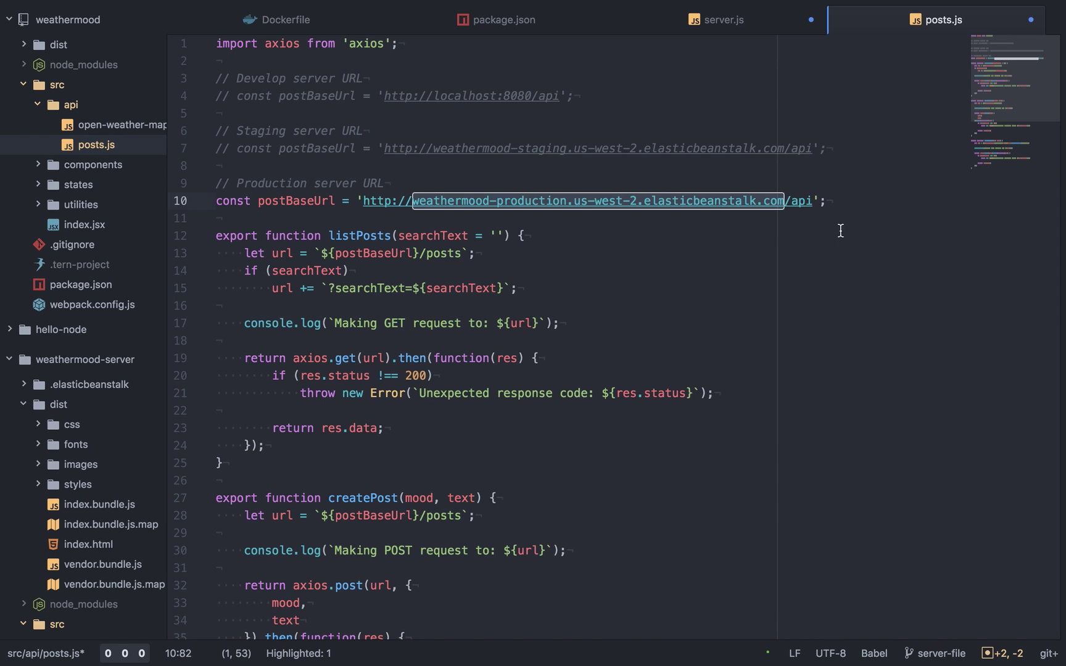
click(342, 188)
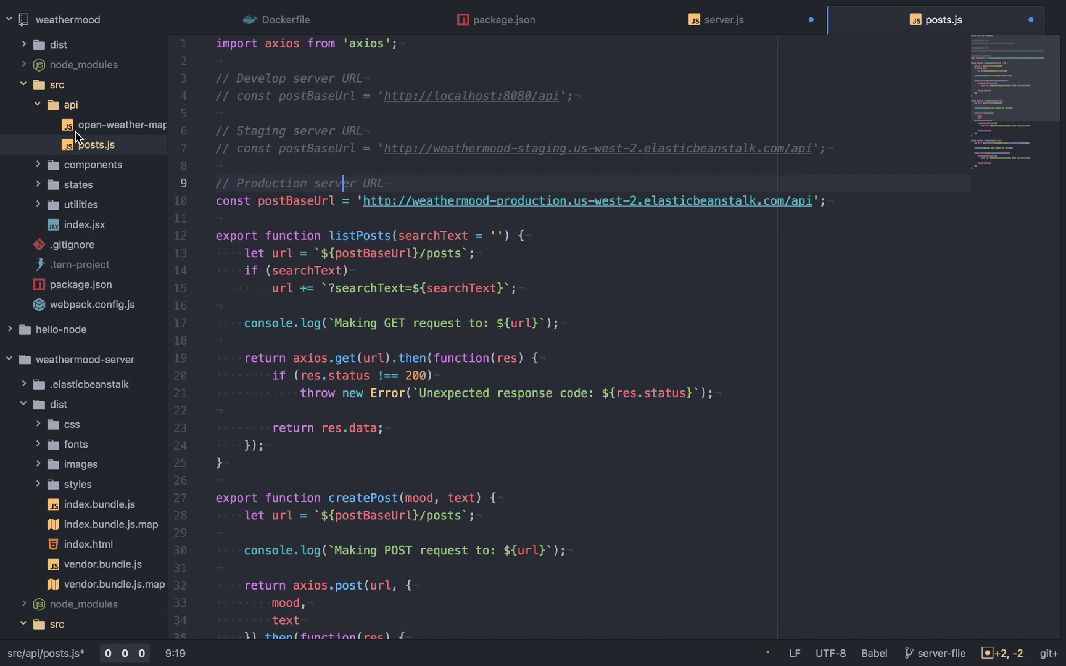
Compare the project folders by expanding weathermood's dist folder and collapsing the dist folder of weathermood-server.
click(26, 47)
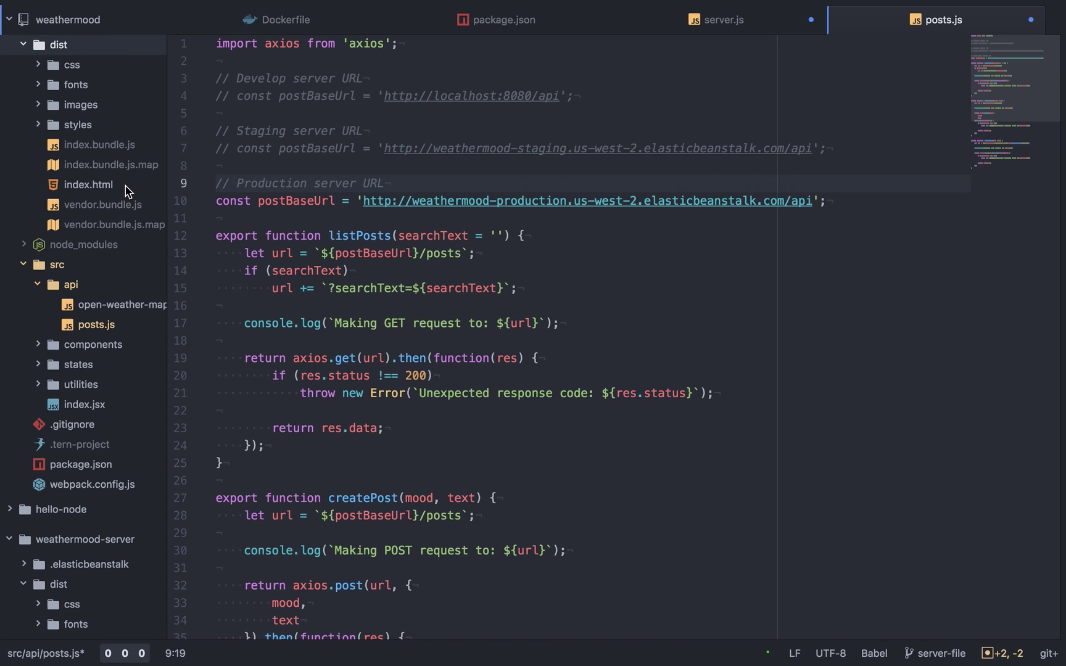
scroll(125, 189, down, 5)
scroll(125, 188, down, 6)
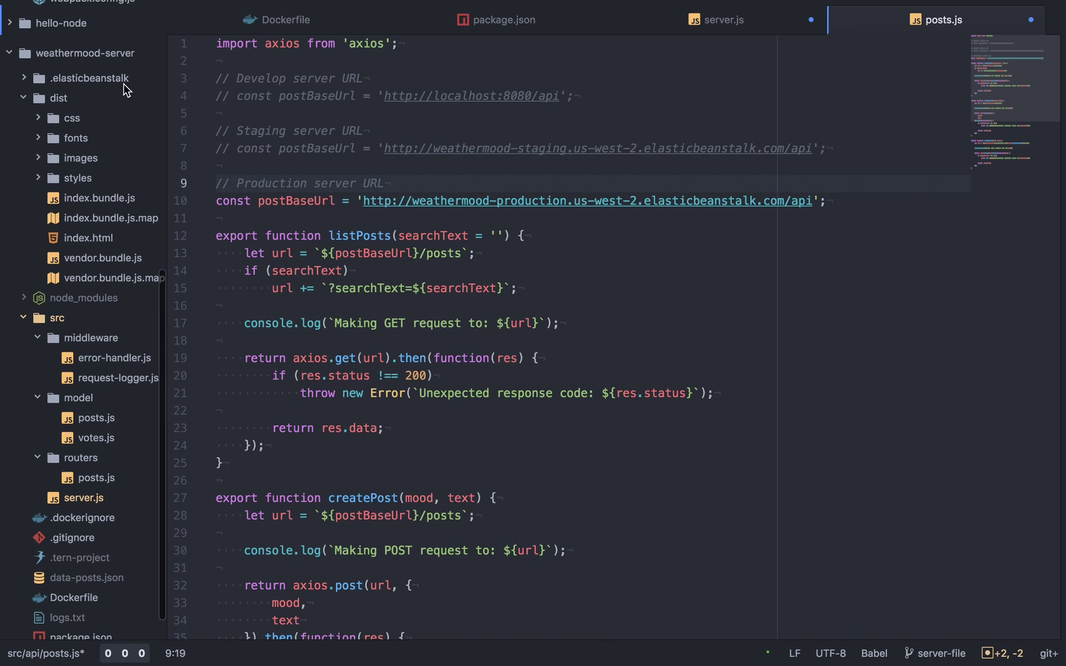
click(56, 105)
scroll(68, 142, up, 6)
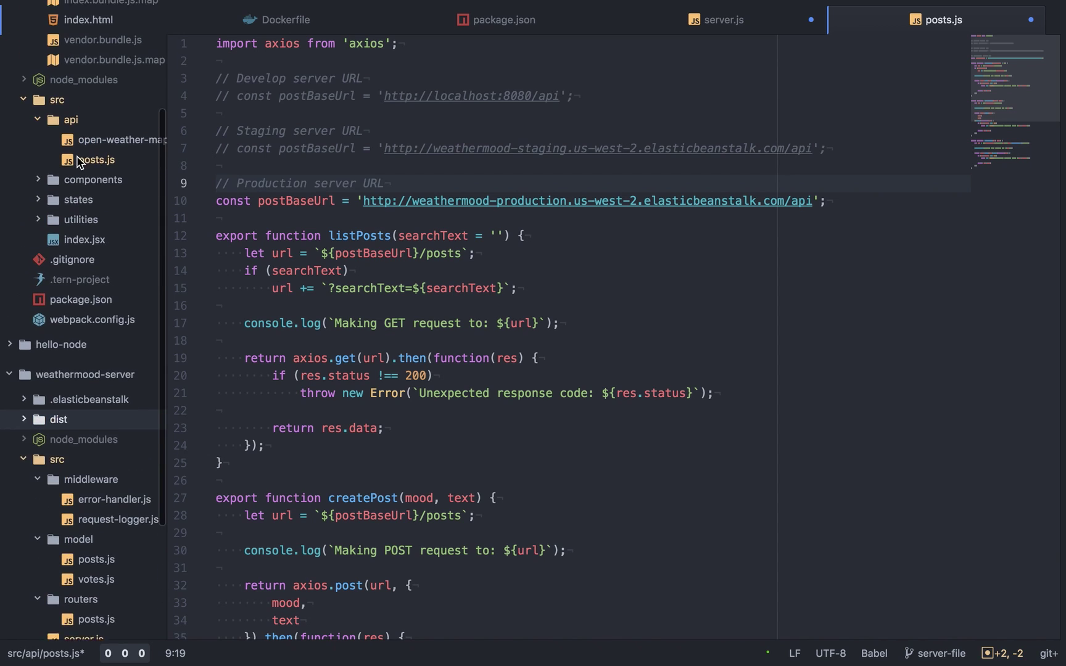
scroll(92, 345, down, 2)
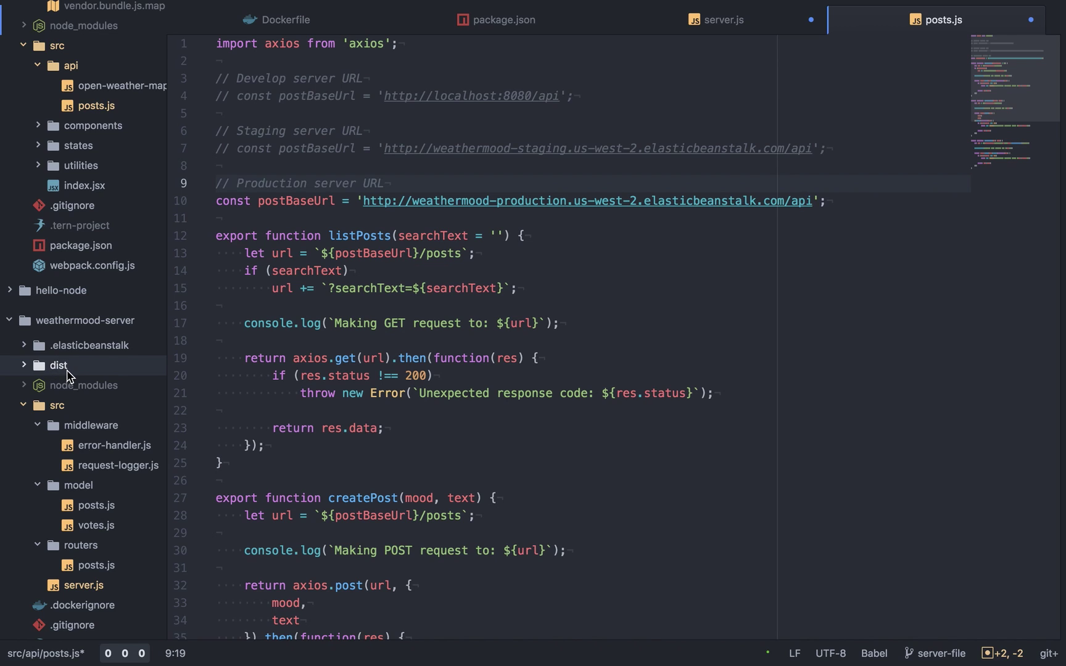
scroll(70, 371, down, 2)
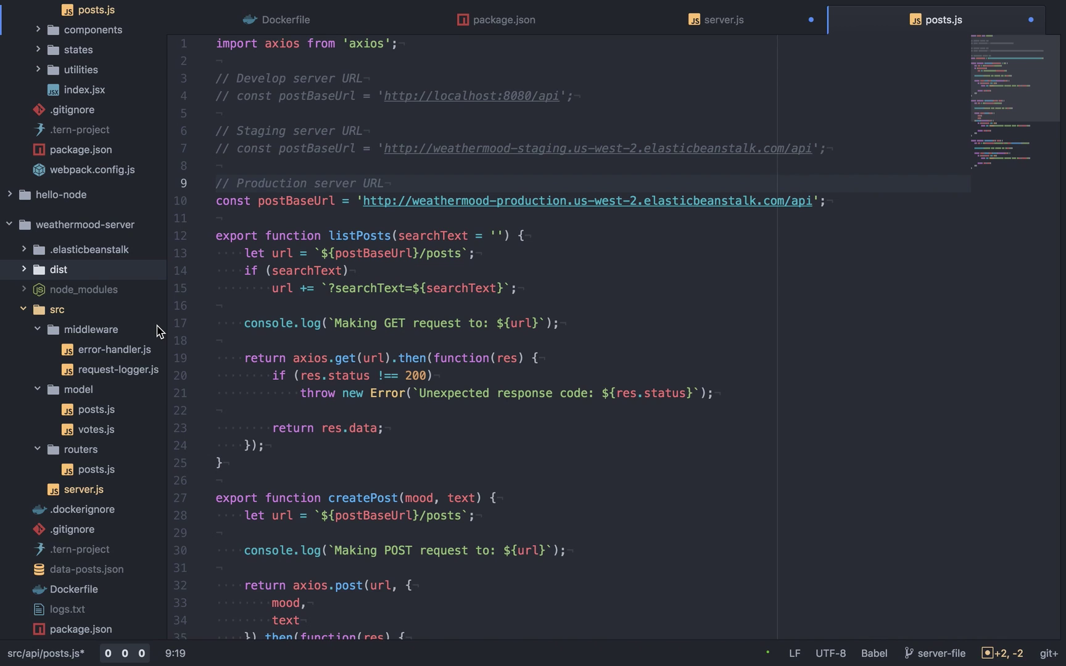
Switch to Chrome and open weathermood-production.us-west-2.elasticbeanstalk.com in a new tab.
key(ctrl+Right)
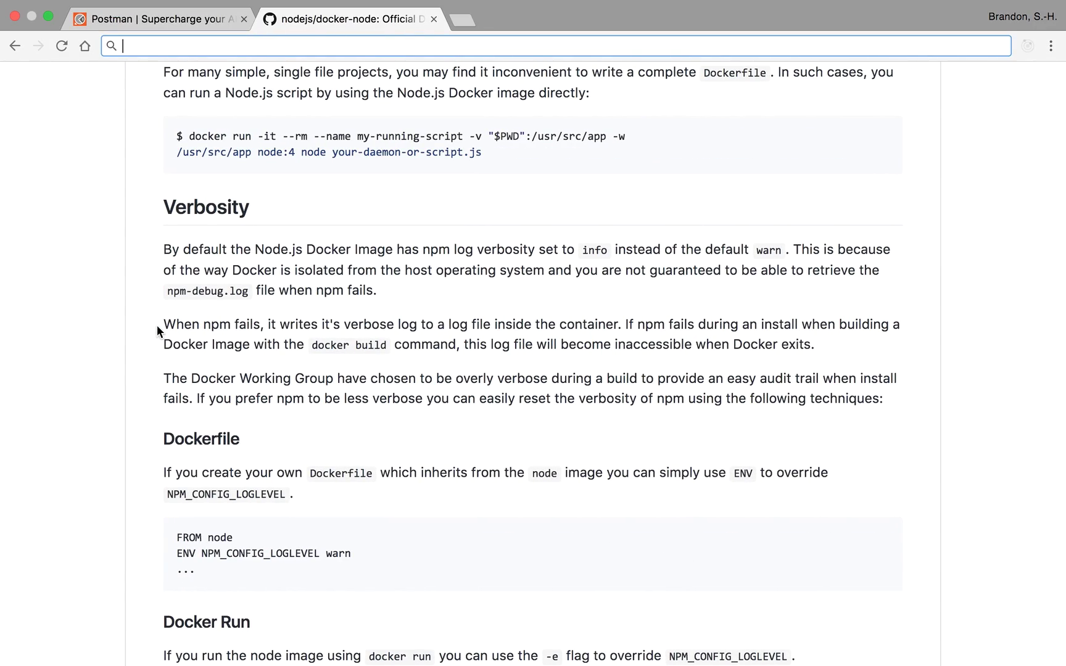
key(ctrl+Left)
click(462, 18)
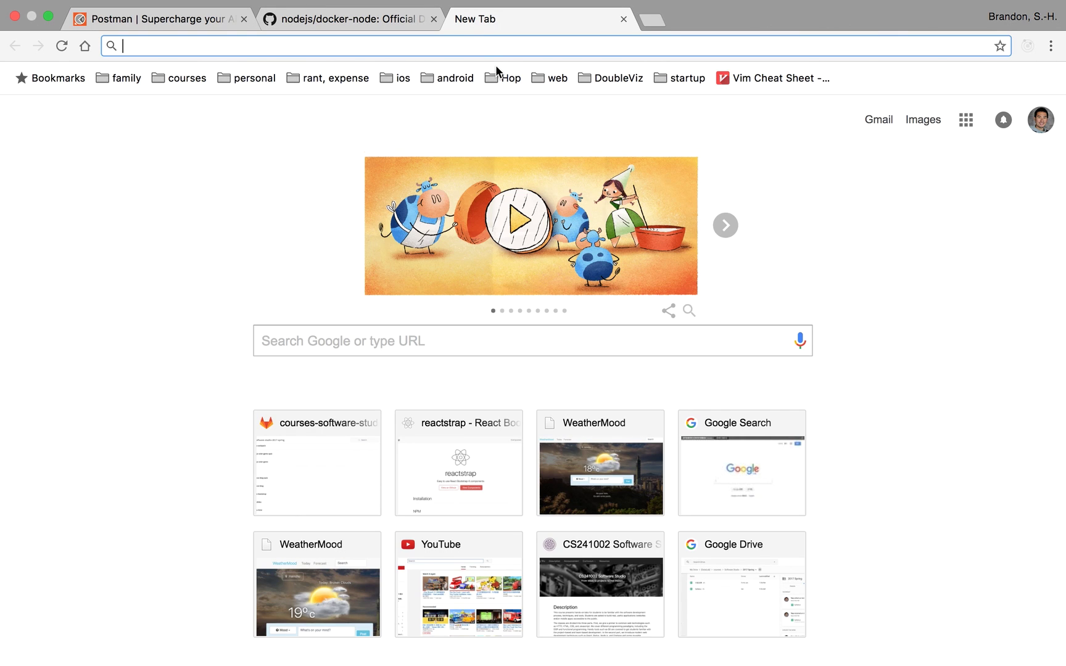
text(weather)
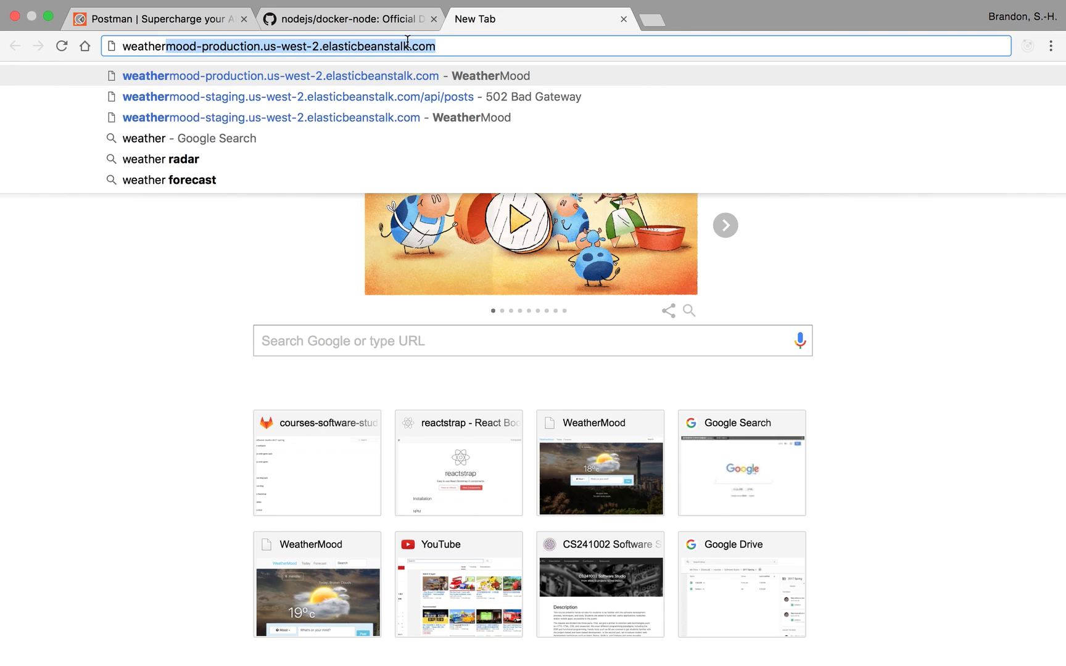
key(Return)
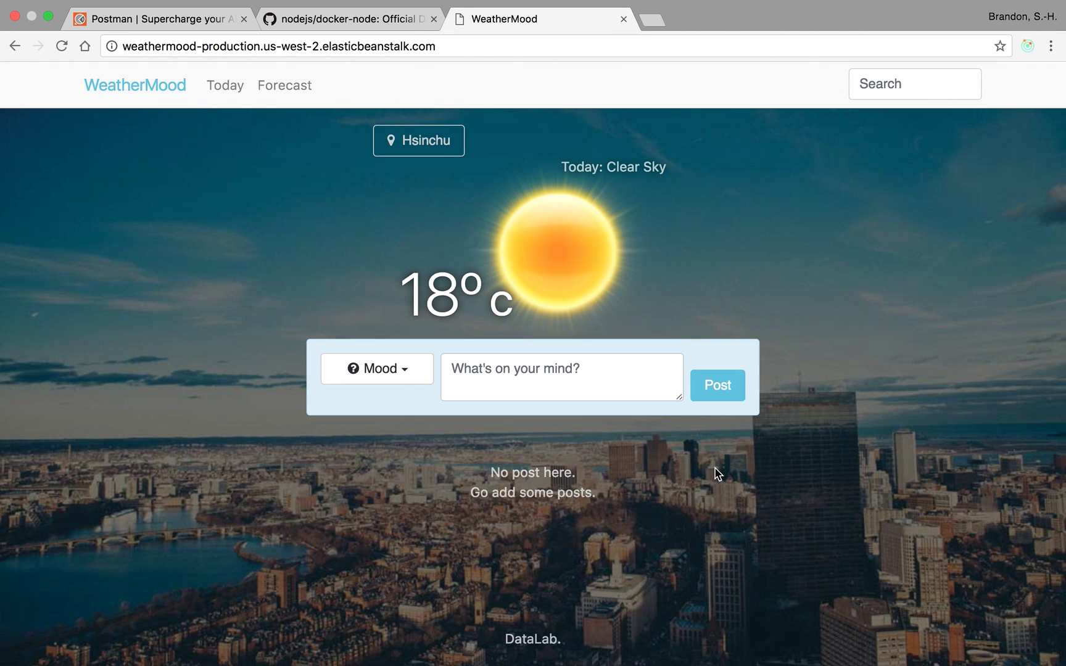
Inspect the WeatherMood page's network requests in the developer tools, reloading it first with caching and again with the cache disabled.
key(super+alt+i)
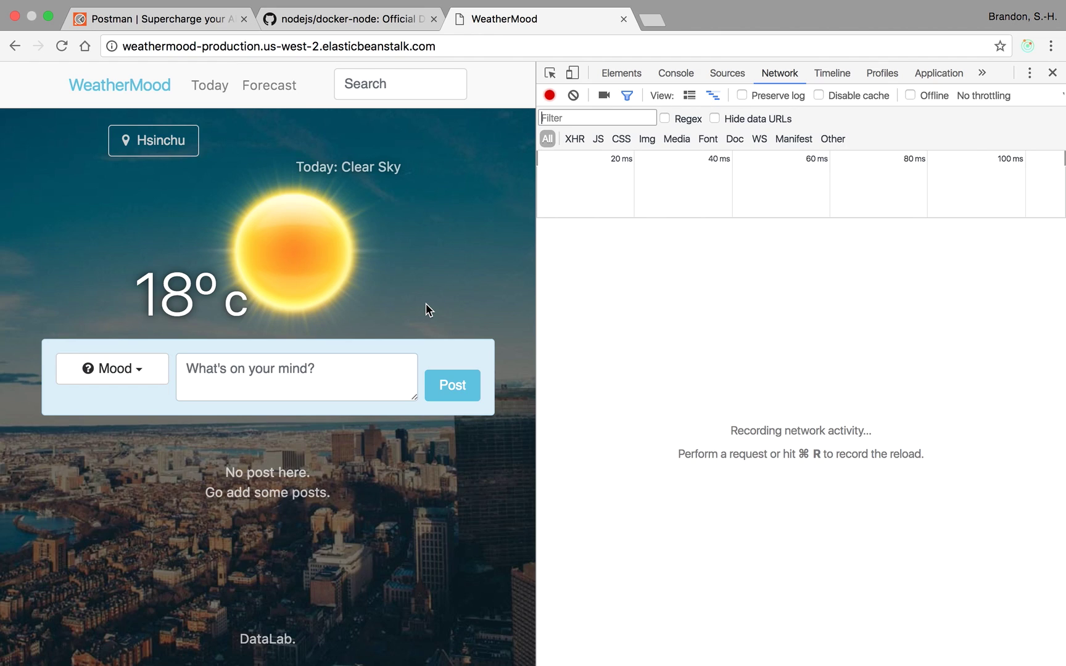
key(super+alt+i)
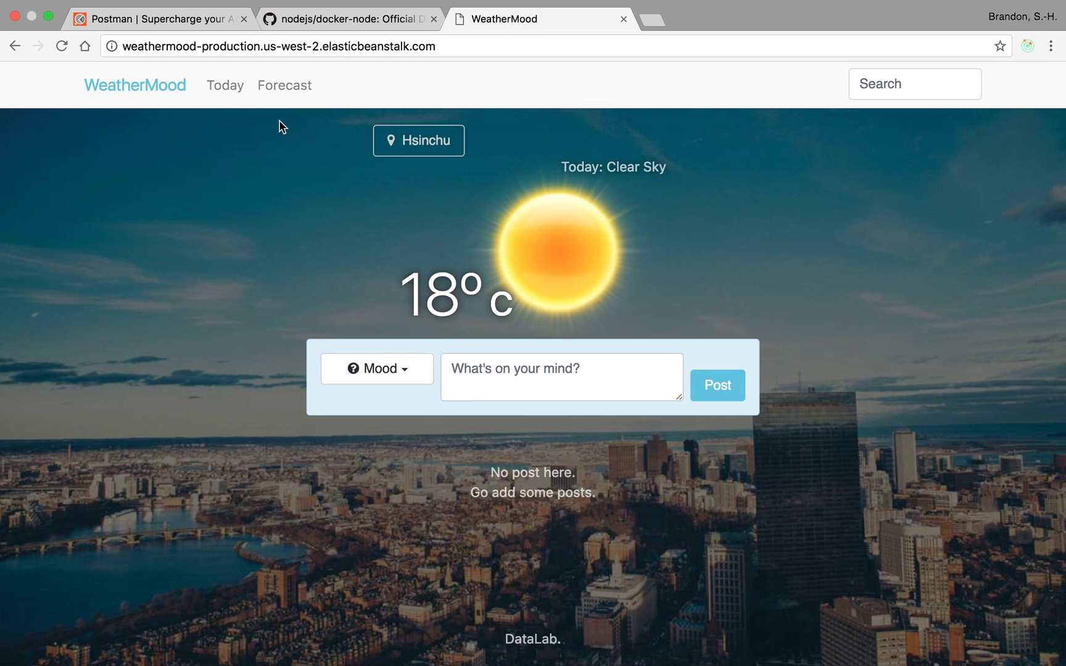
key(super+alt+i)
click(62, 46)
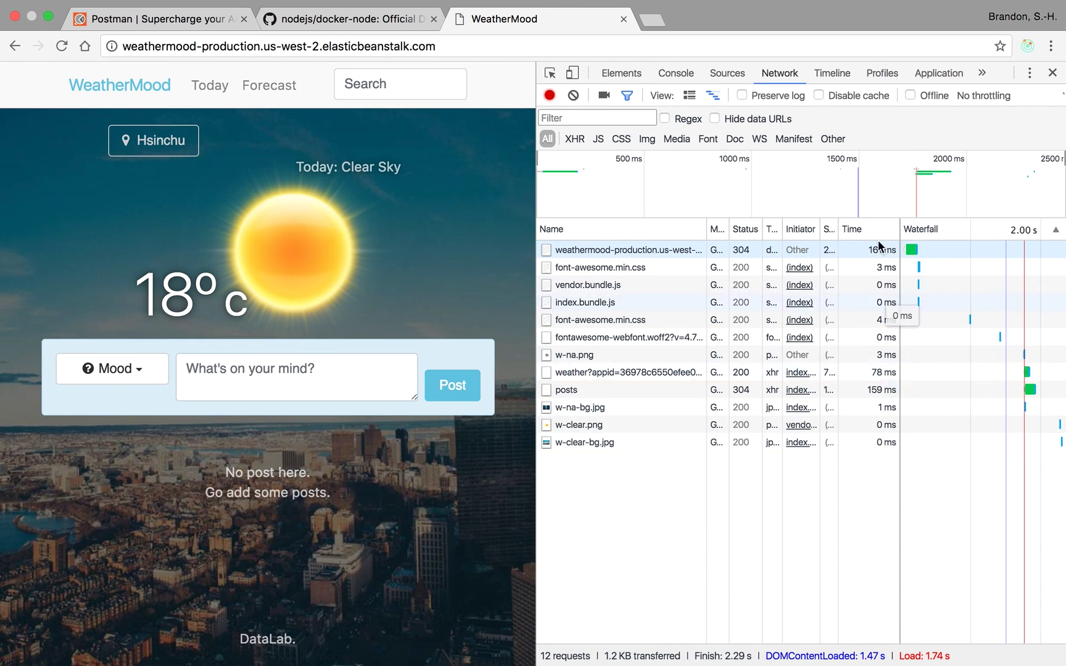
click(819, 95)
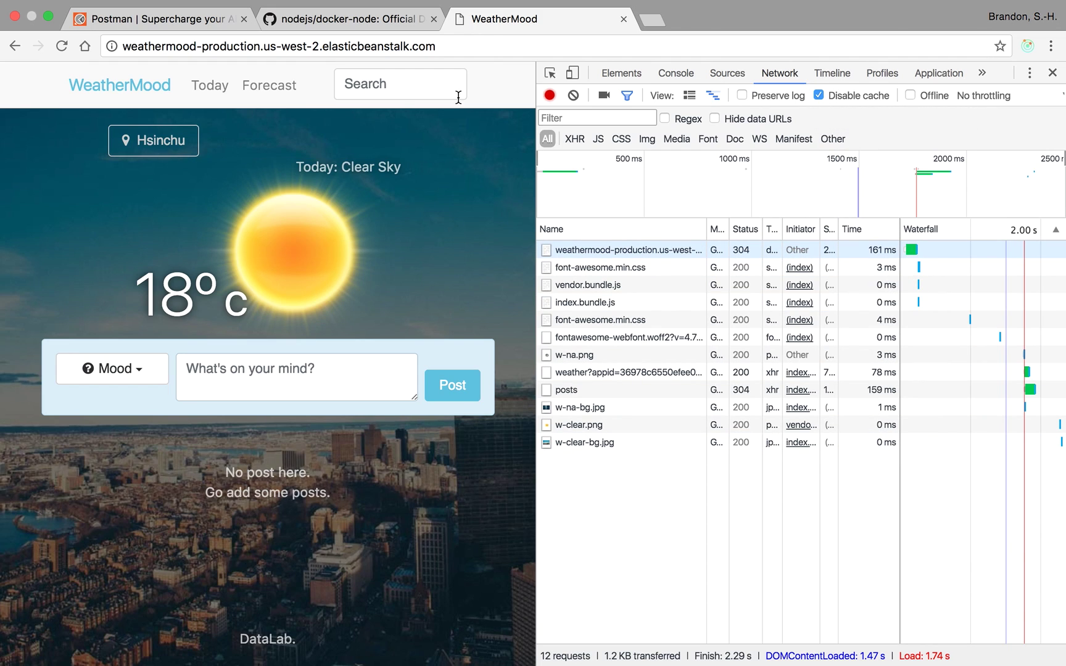
click(60, 47)
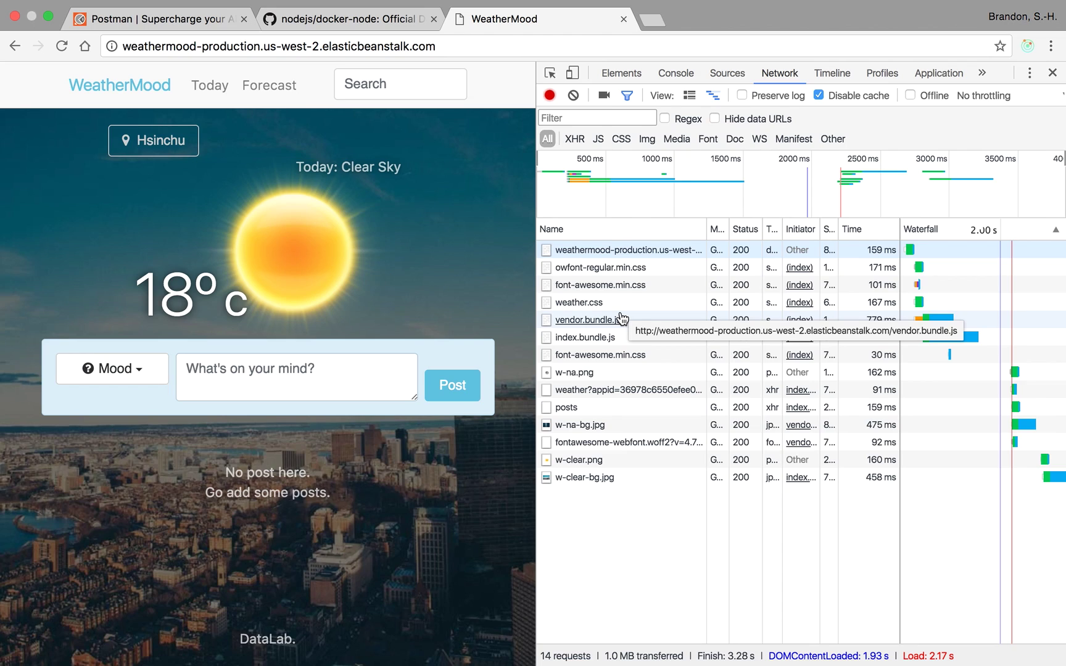
Publish a WeatherMood post with the Clear mood and the text "Good day!".
click(118, 369)
click(119, 406)
click(234, 372)
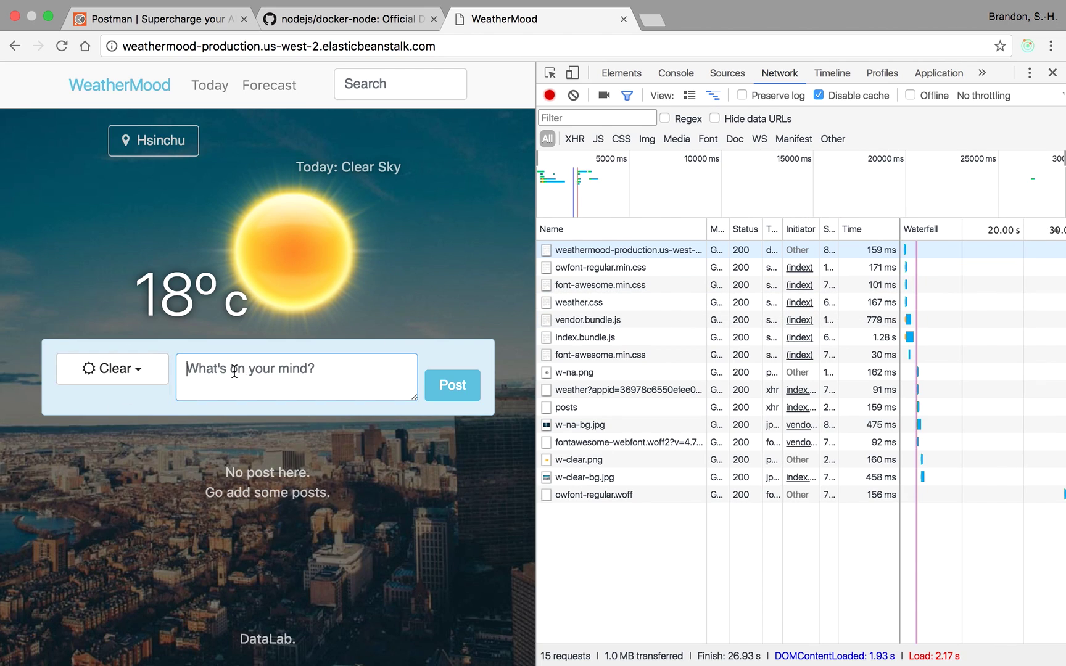
text(Good)
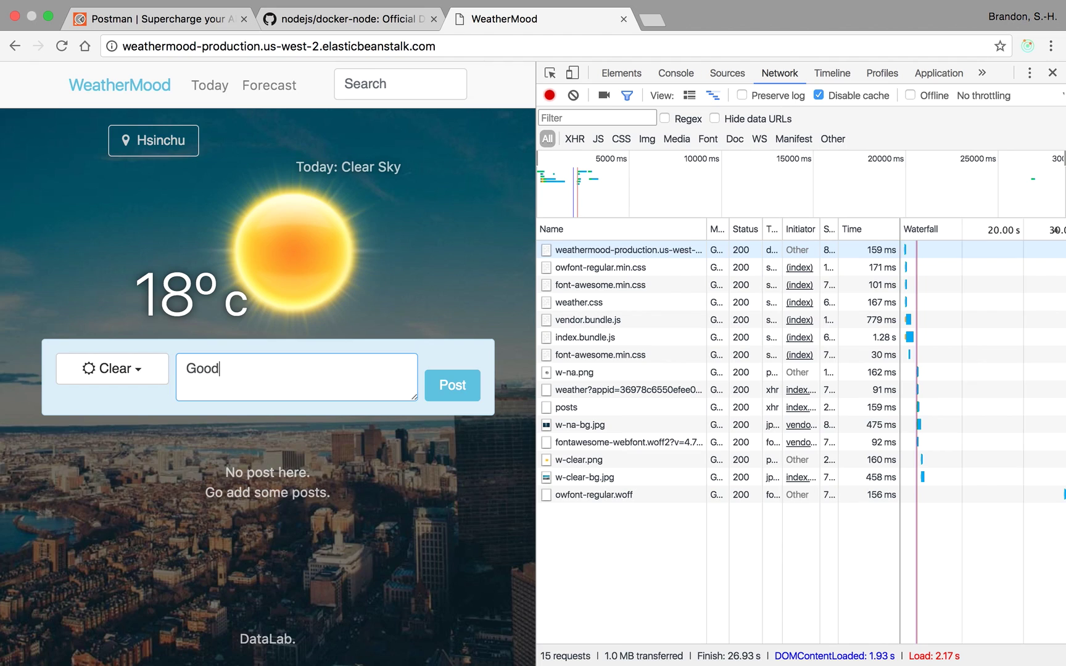
text( day!)
click(446, 394)
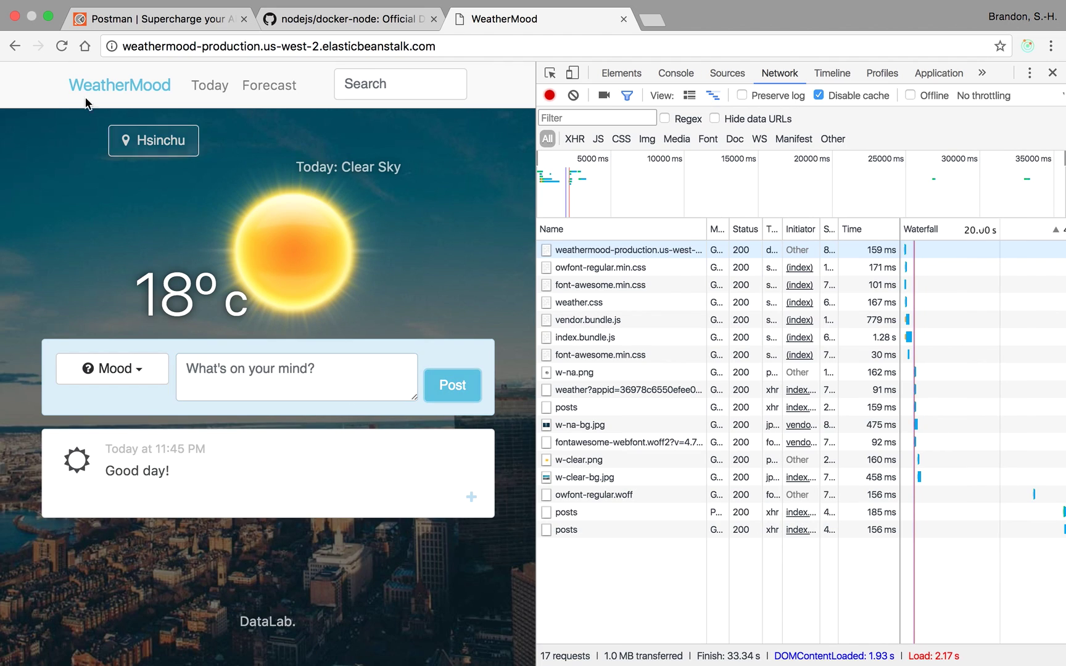
Reload the WeatherMood page, and return to the Instructions slide on the Elastic Beanstalk CLI.
click(61, 47)
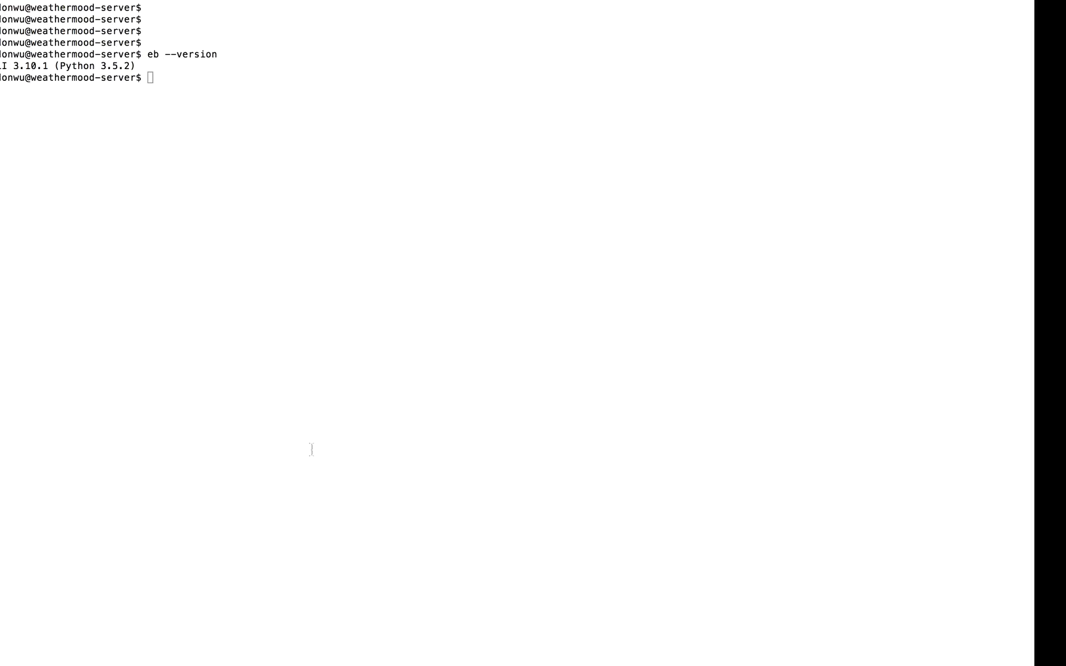
key(ctrl+Left)
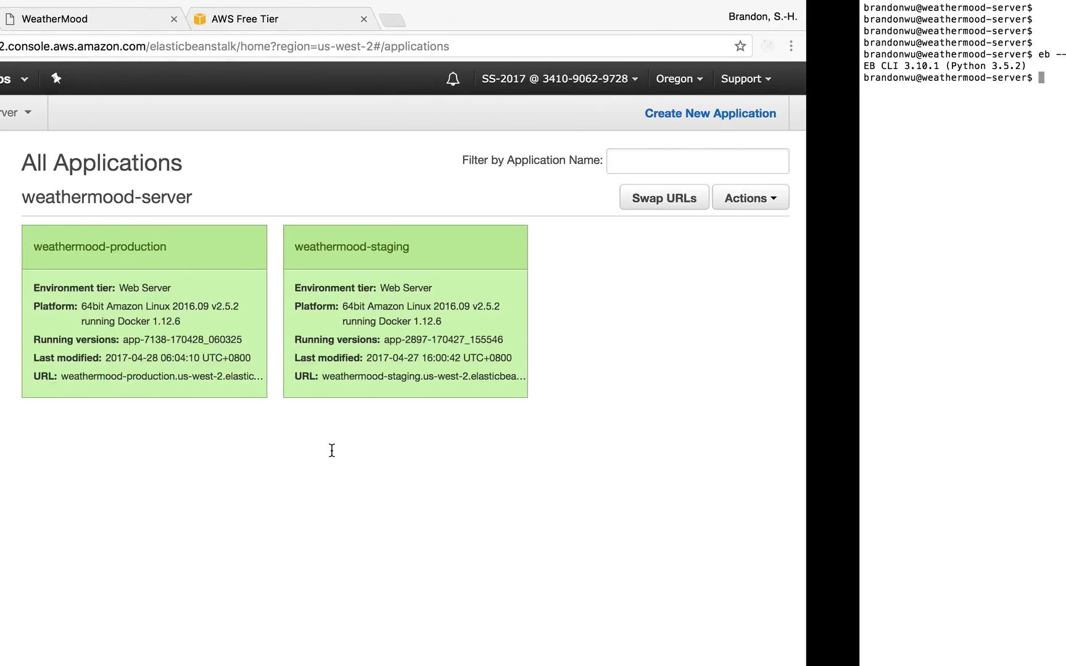
key(ctrl+Left)
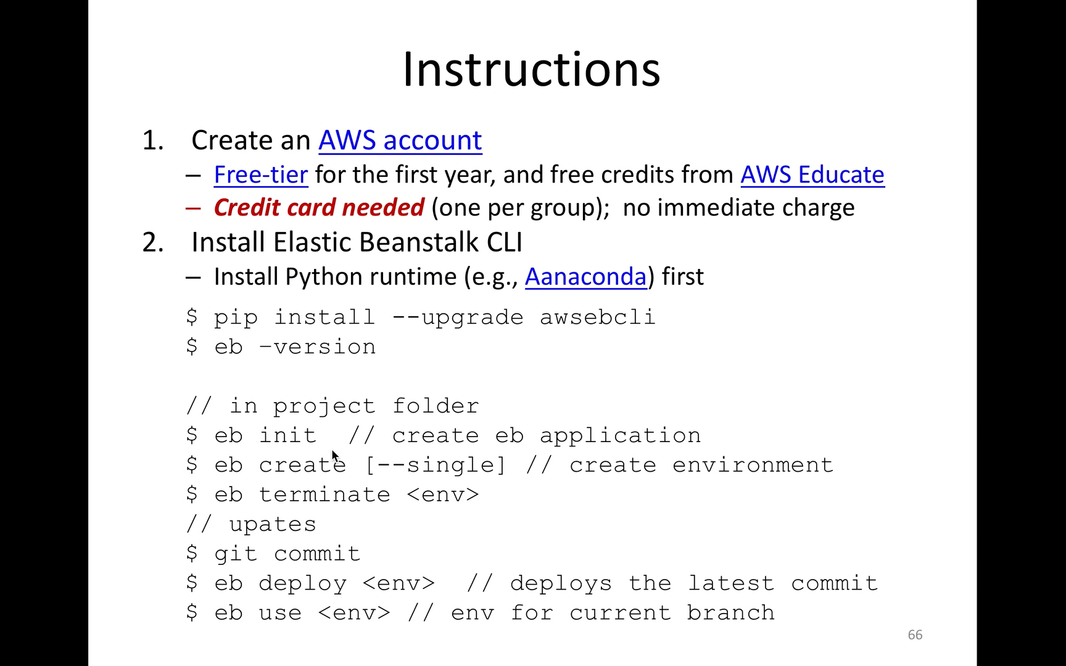
Advance the presentation to the "Typical" Environment slide and reveal its point about adding AZs in the console.
key(Right)
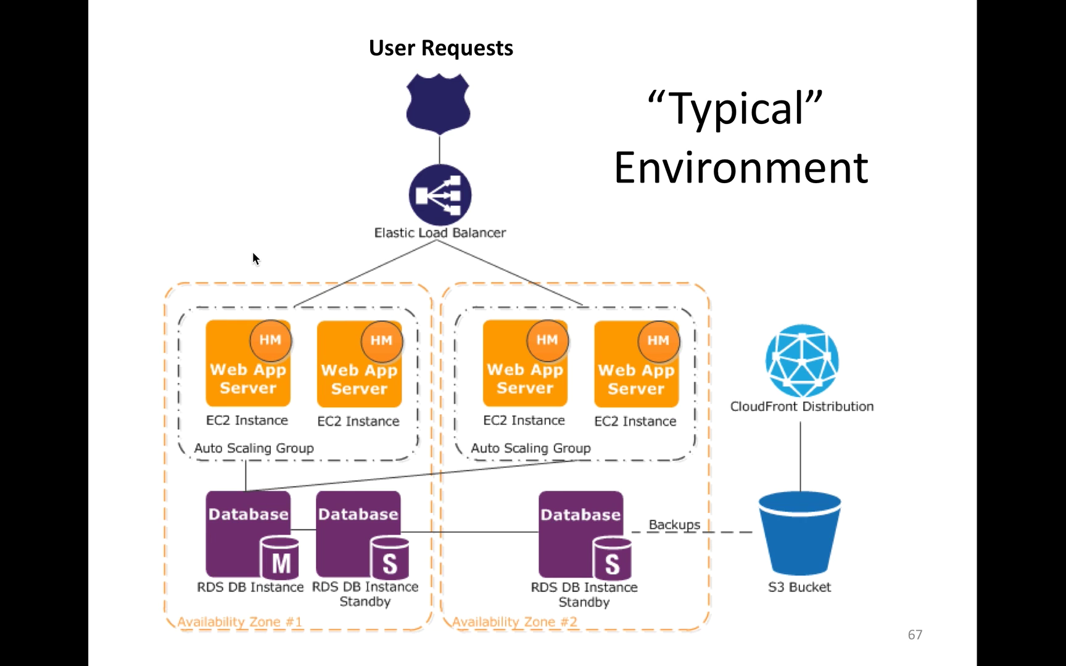
key(Right)
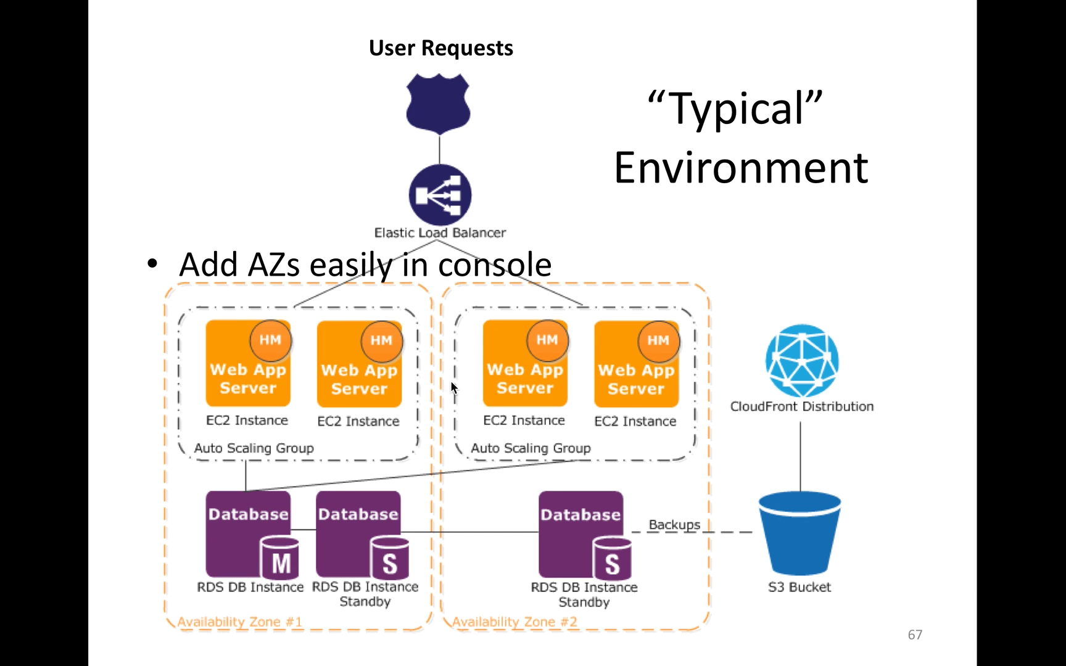
Switch to Chrome and examine the Availability Zones options in the Auto Scaling configuration of the weathermood-production environment.
key(super+Tab)
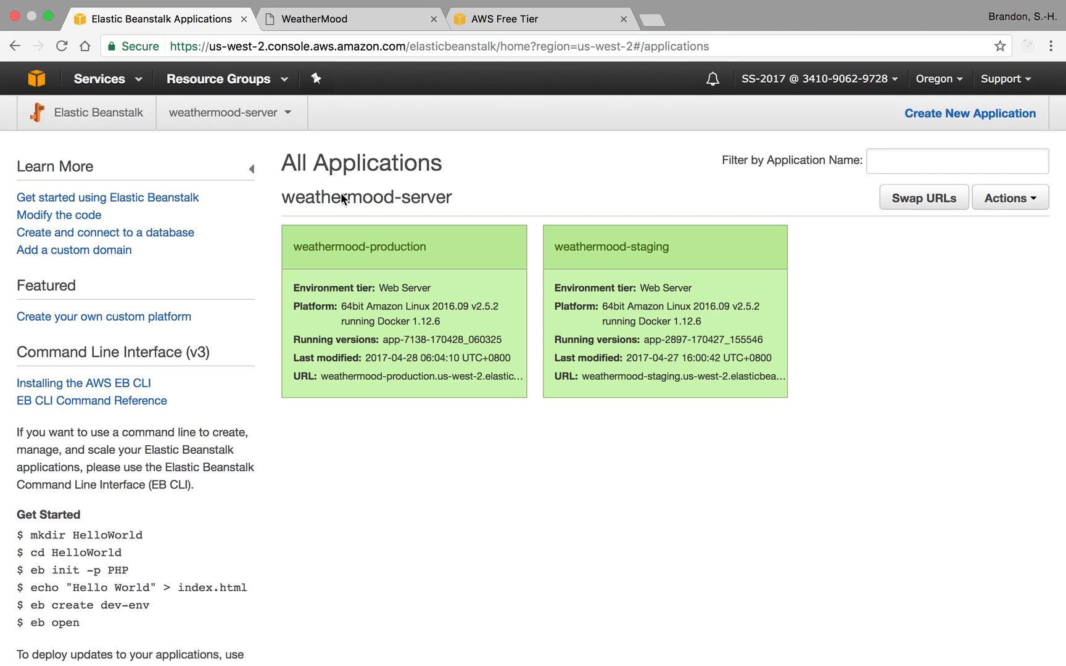
click(369, 247)
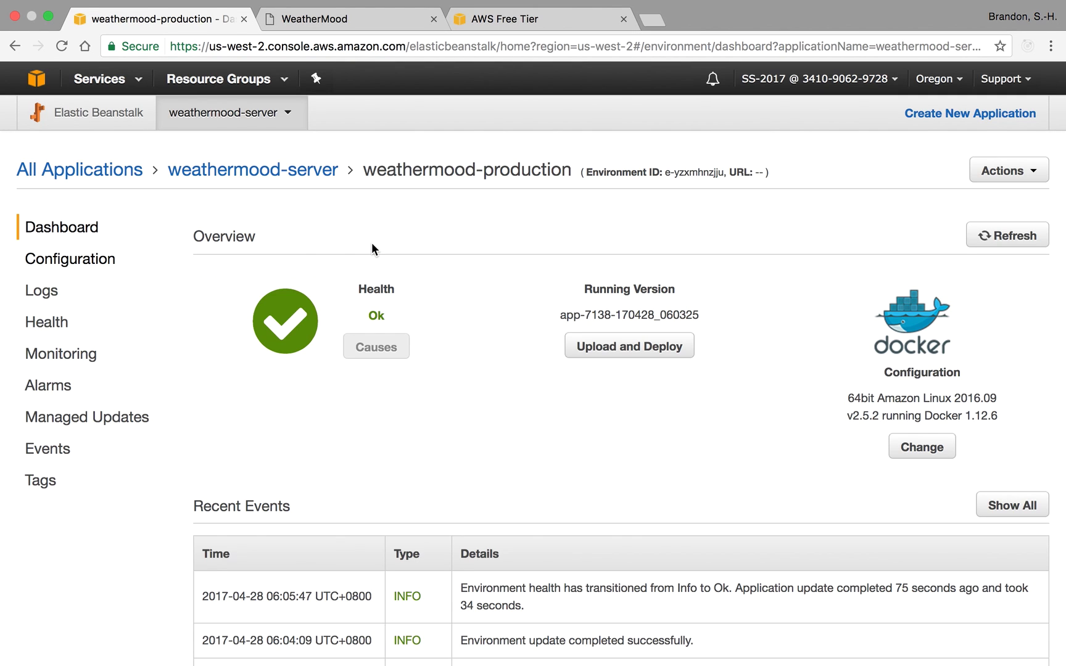
click(85, 293)
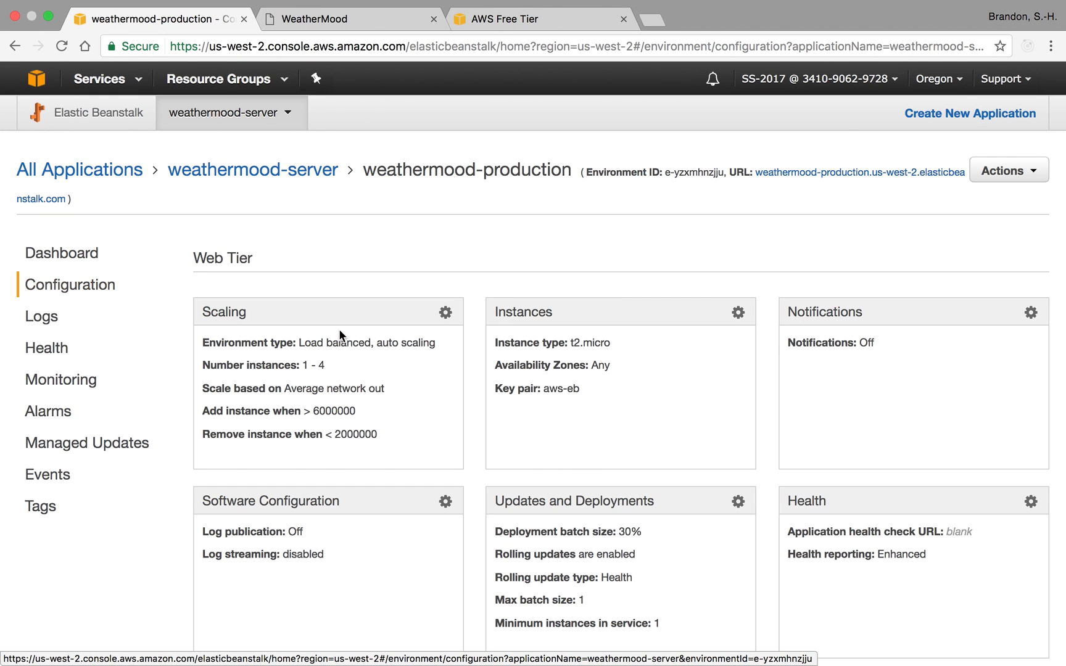
click(446, 316)
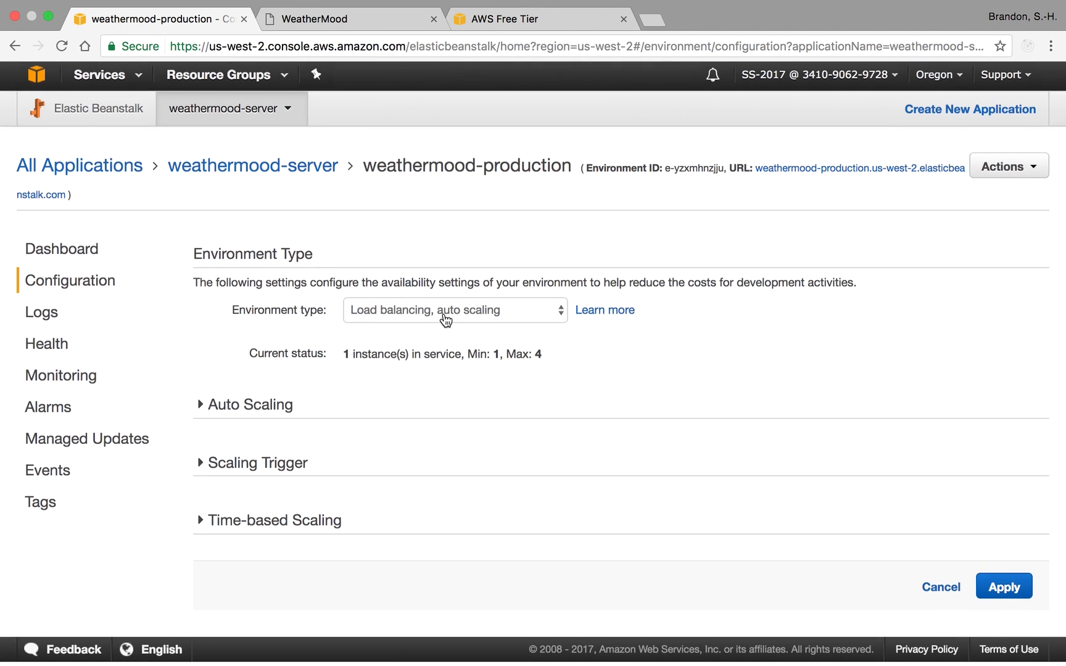
click(253, 412)
scroll(250, 408, down, 5)
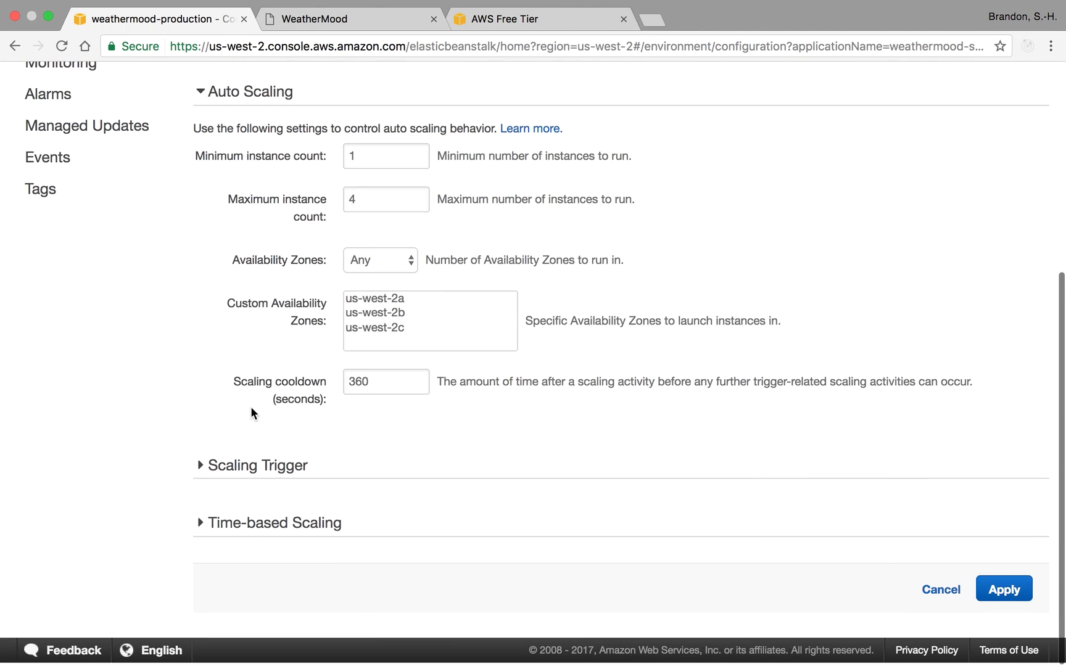
click(395, 265)
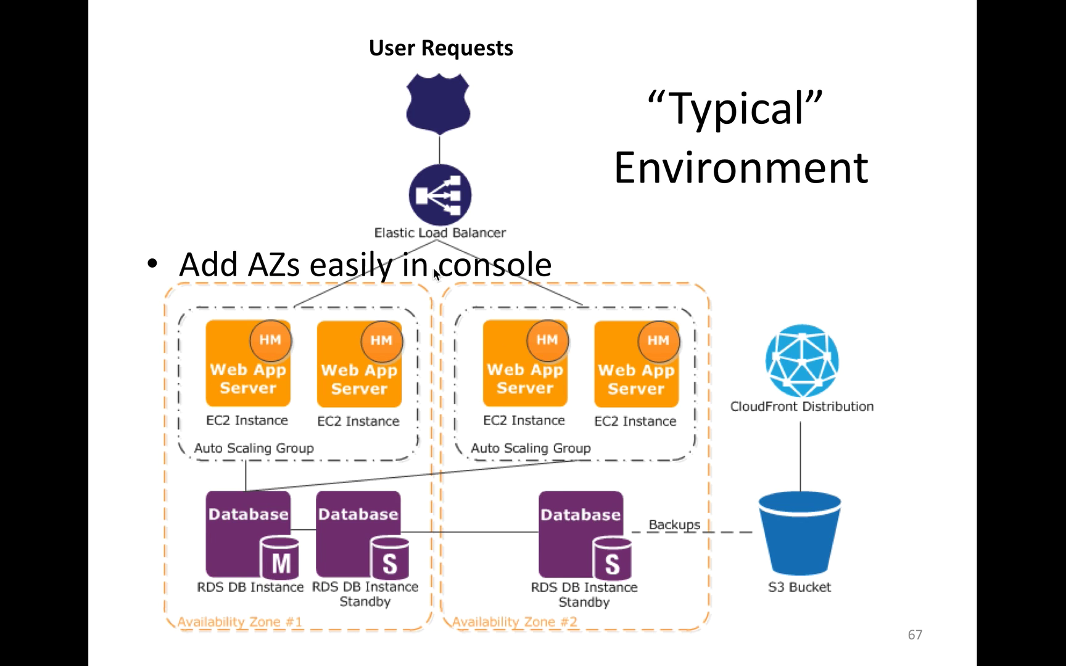
Reveal the slide's question about enabling a CDN, and open the CloudFront service in the AWS console in Chrome.
click(586, 467)
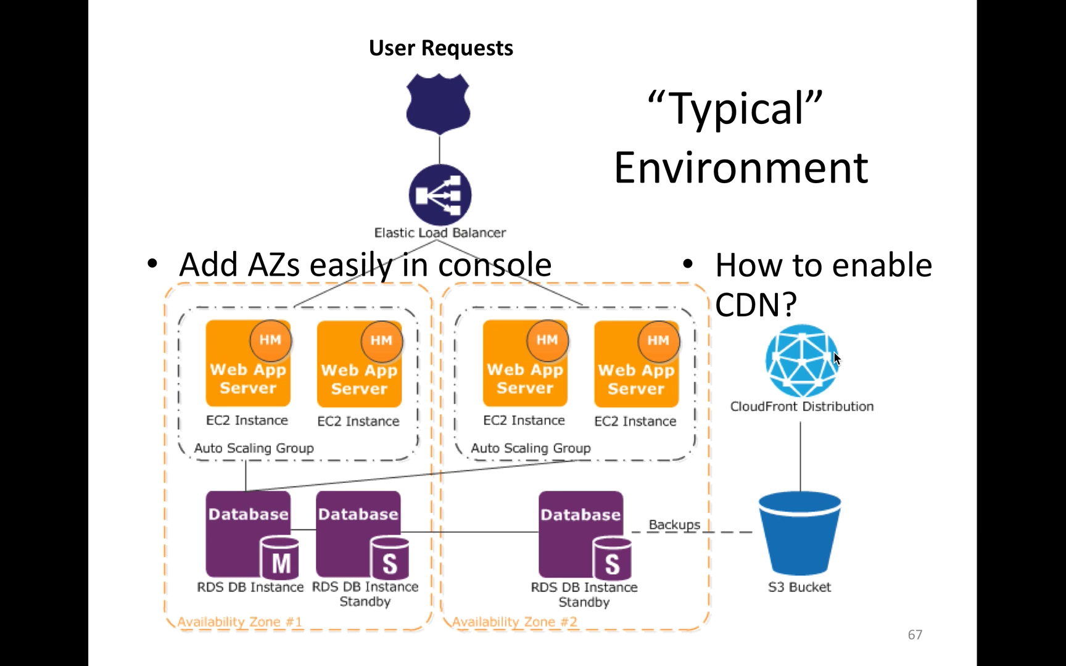
key(super+Tab)
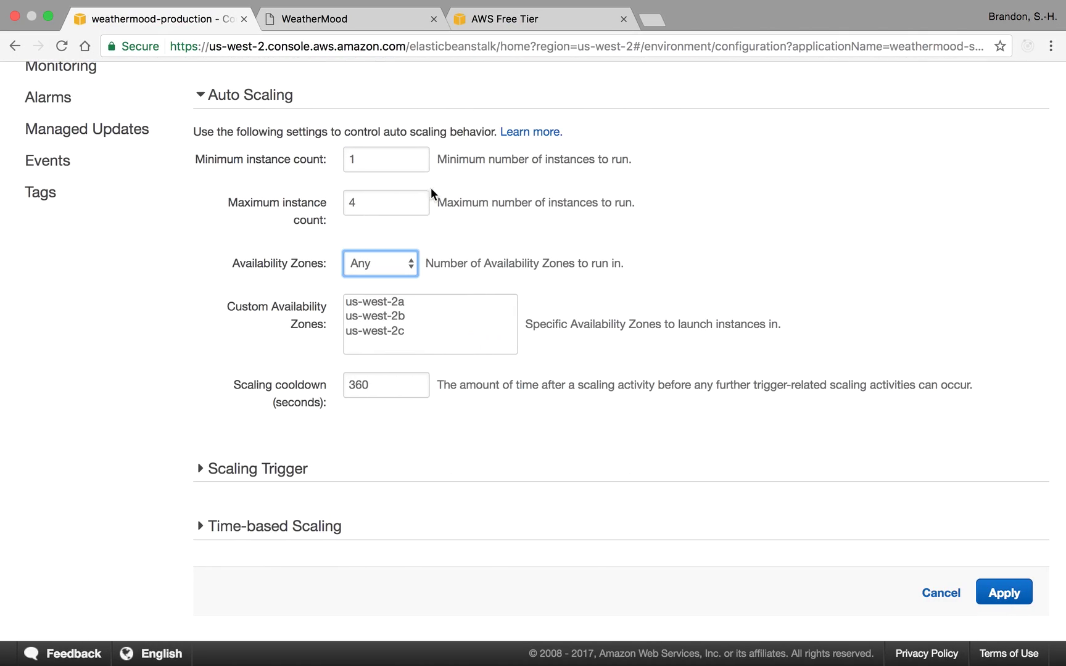
scroll(212, 272, up, 5)
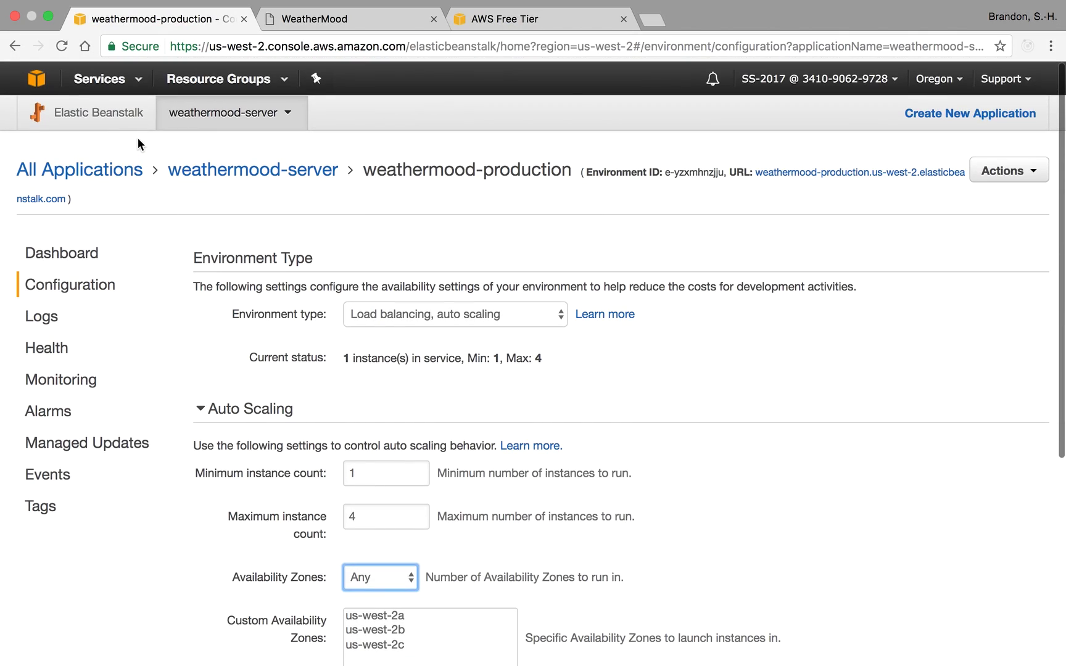
click(130, 79)
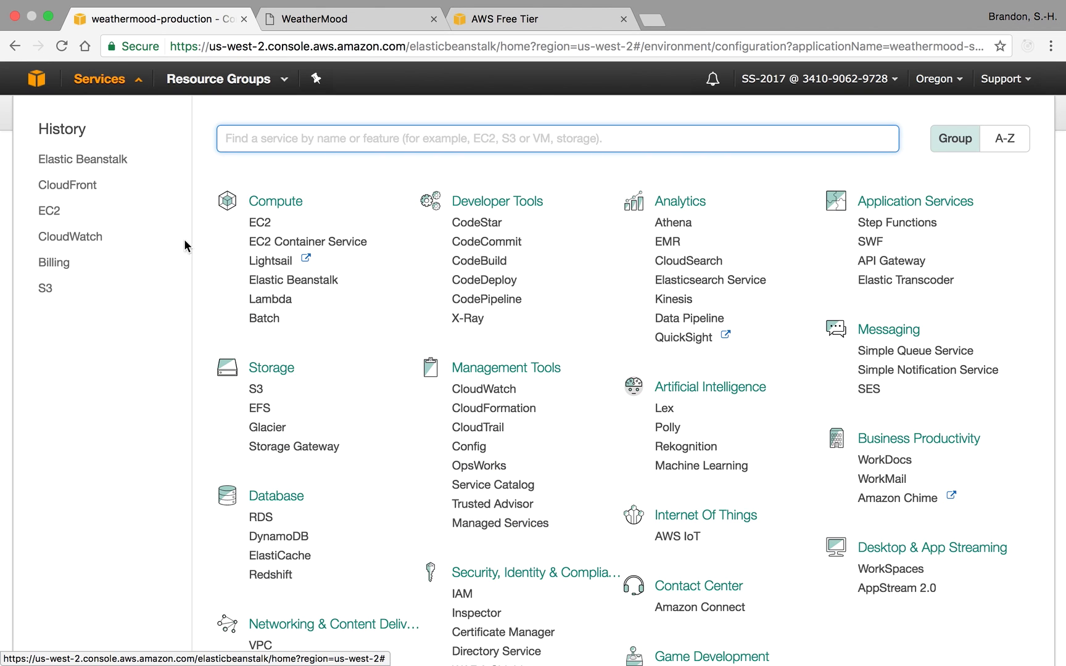
scroll(343, 421, down, 3)
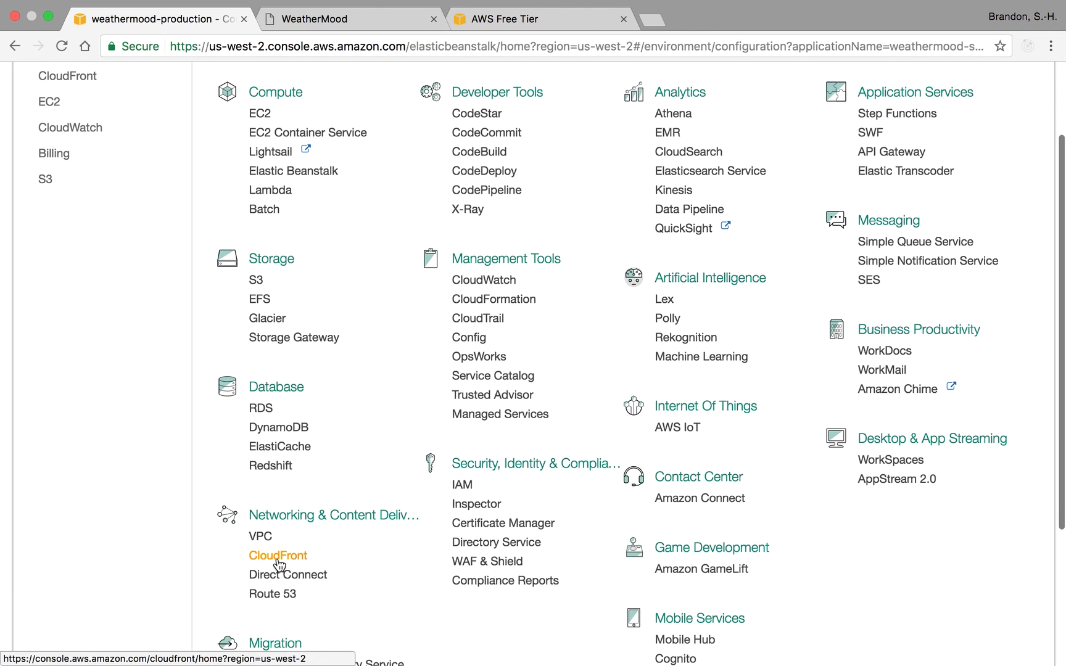
click(293, 562)
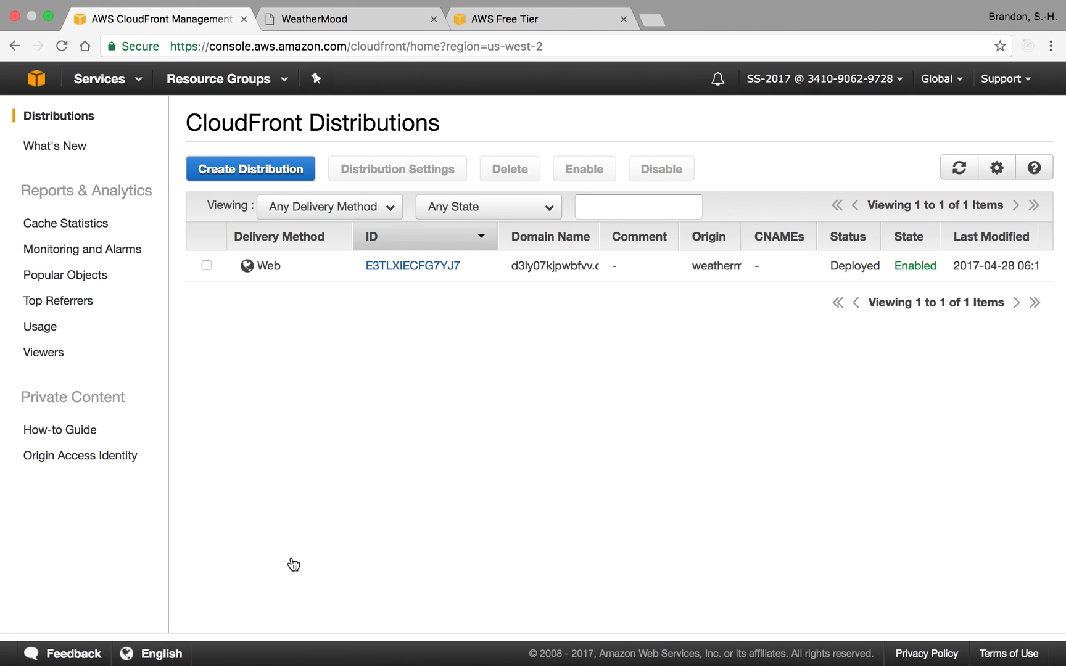
Start creating a CloudFront web distribution and list the available origin domain names.
click(255, 169)
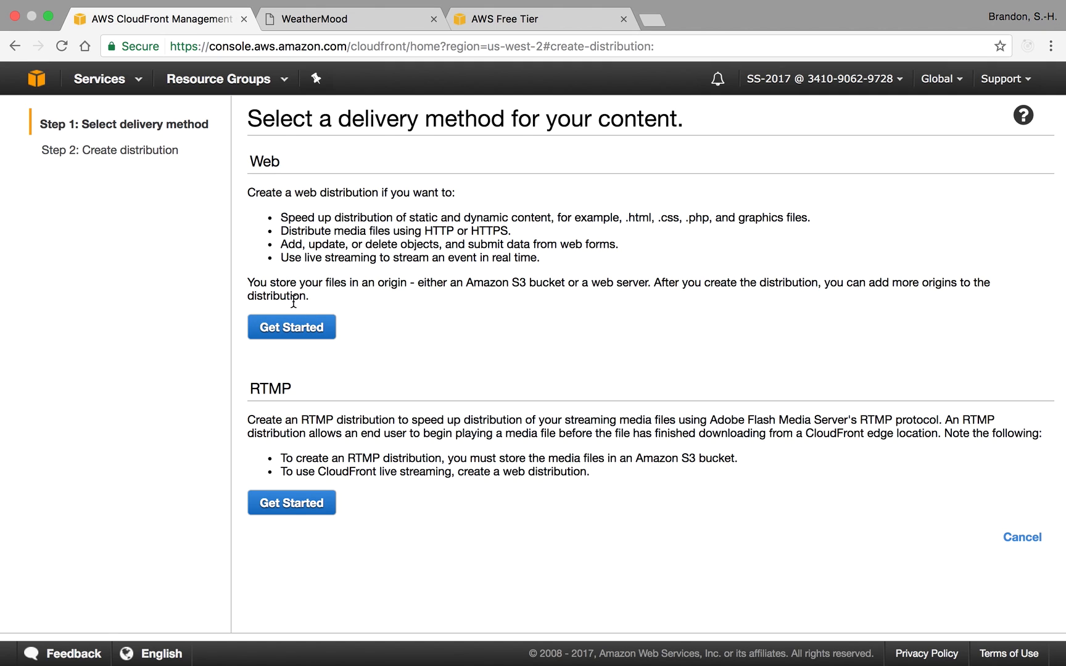
click(307, 333)
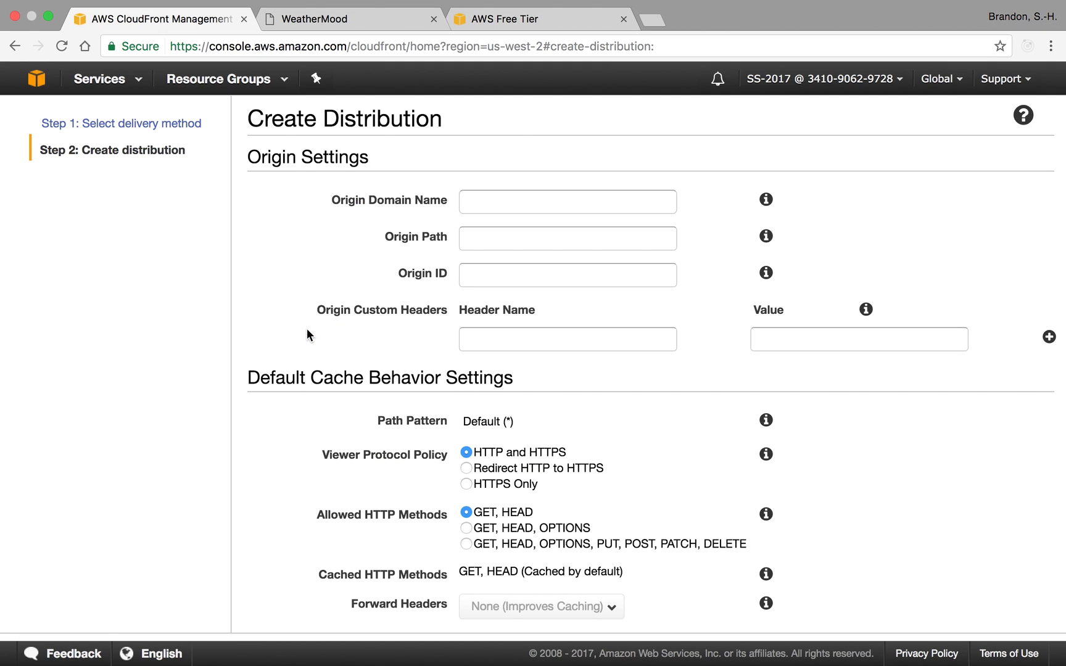
click(487, 206)
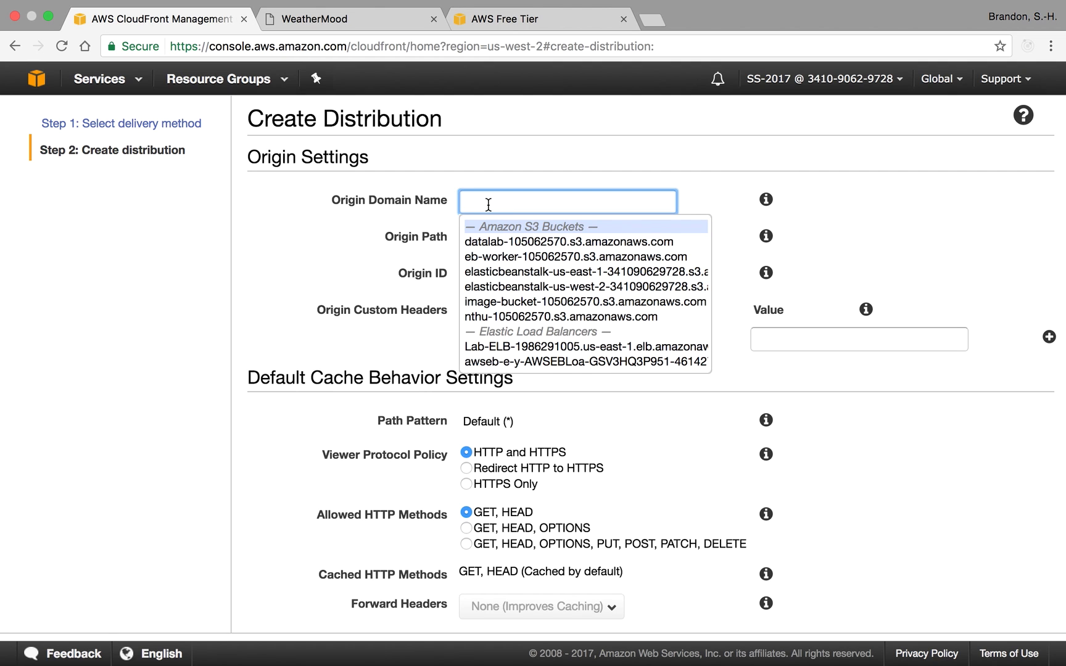
Copy the address weathermood-production.us-west-2.elasticbeanstalk.com from the open WeatherMood page and enter it as the distribution's Origin Domain Name.
key(ctrl+Right)
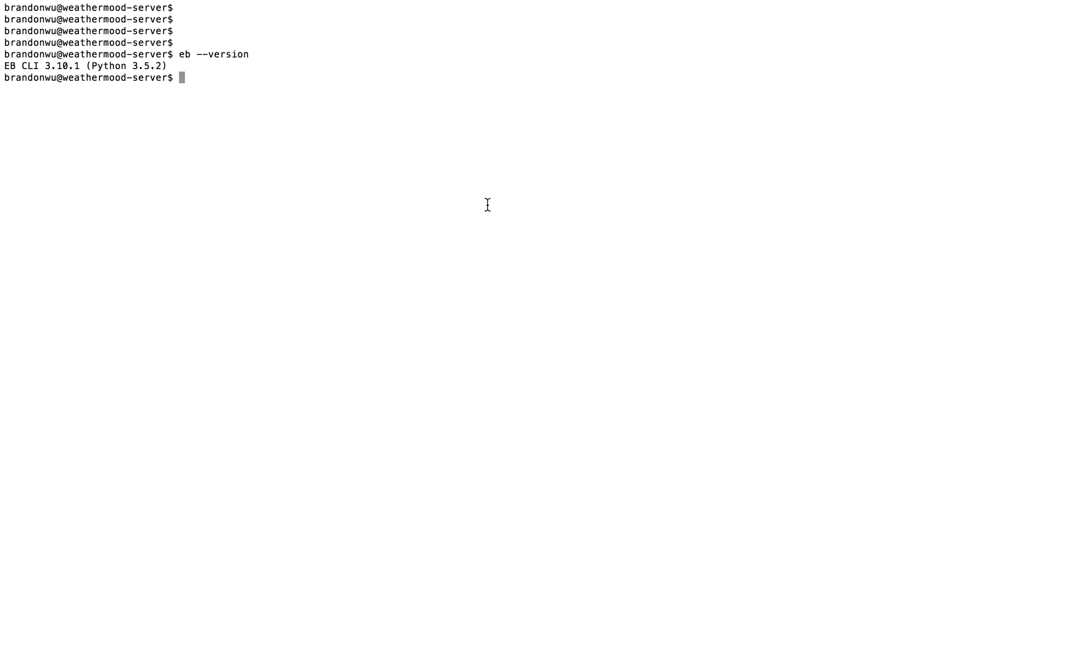
right_click(487, 205)
click(482, 150)
key(ctrl+Right)
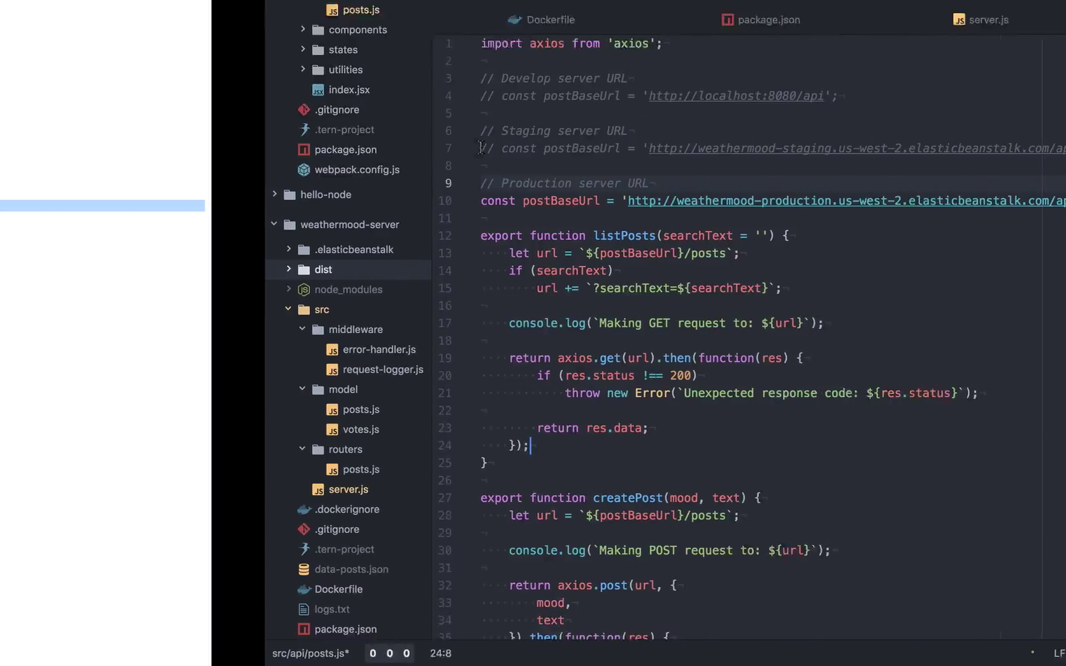
key(ctrl+Right)
click(443, 45)
key(super+c)
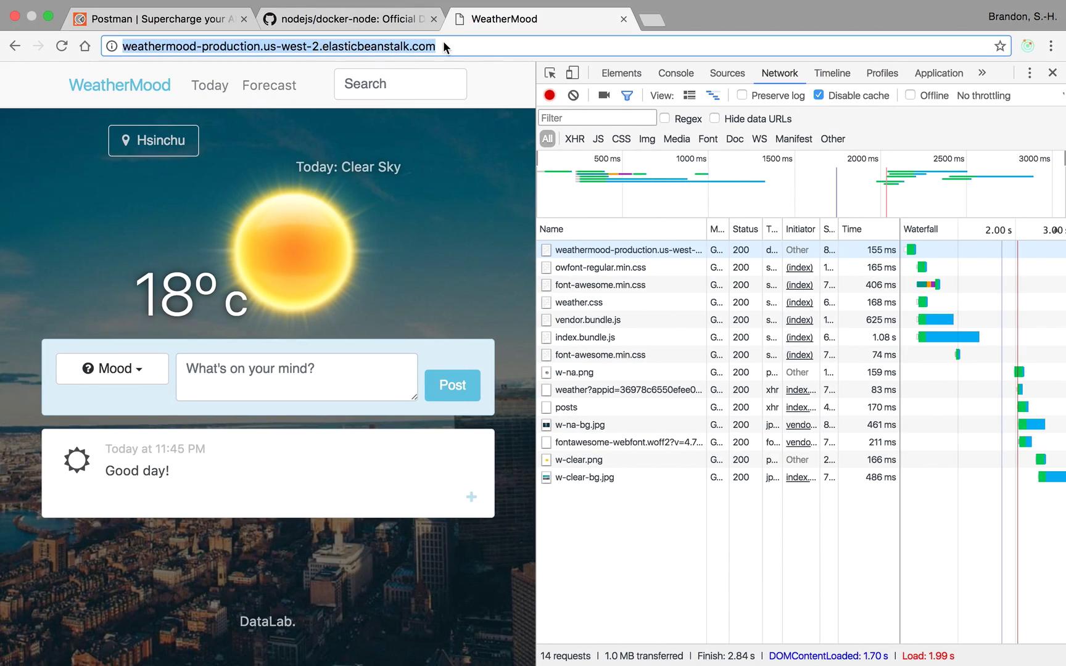
key(ctrl+Left)
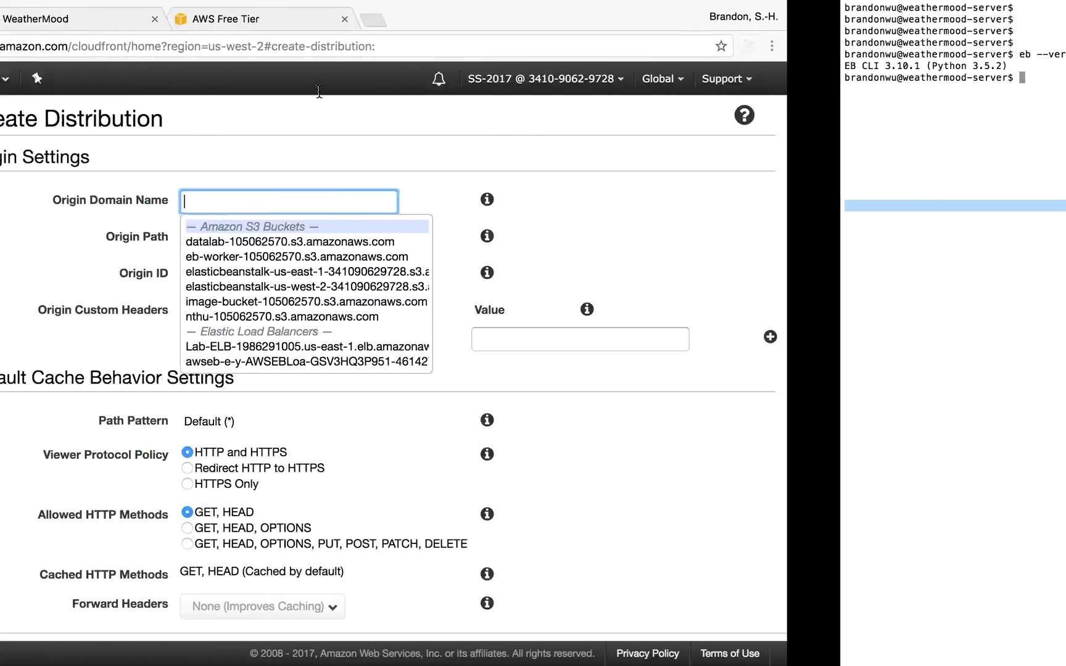
key(super+v)
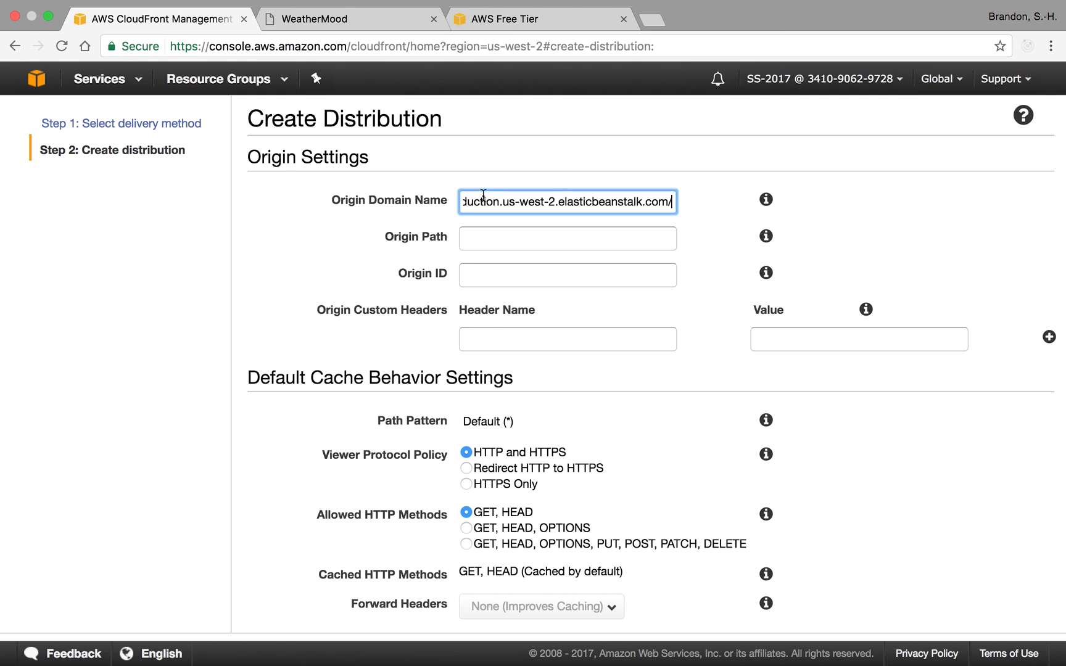
click(293, 245)
Review the remaining settings of the new distribution through to the end of the form, and go back to the CloudFront distributions list.
scroll(509, 507, down, 15)
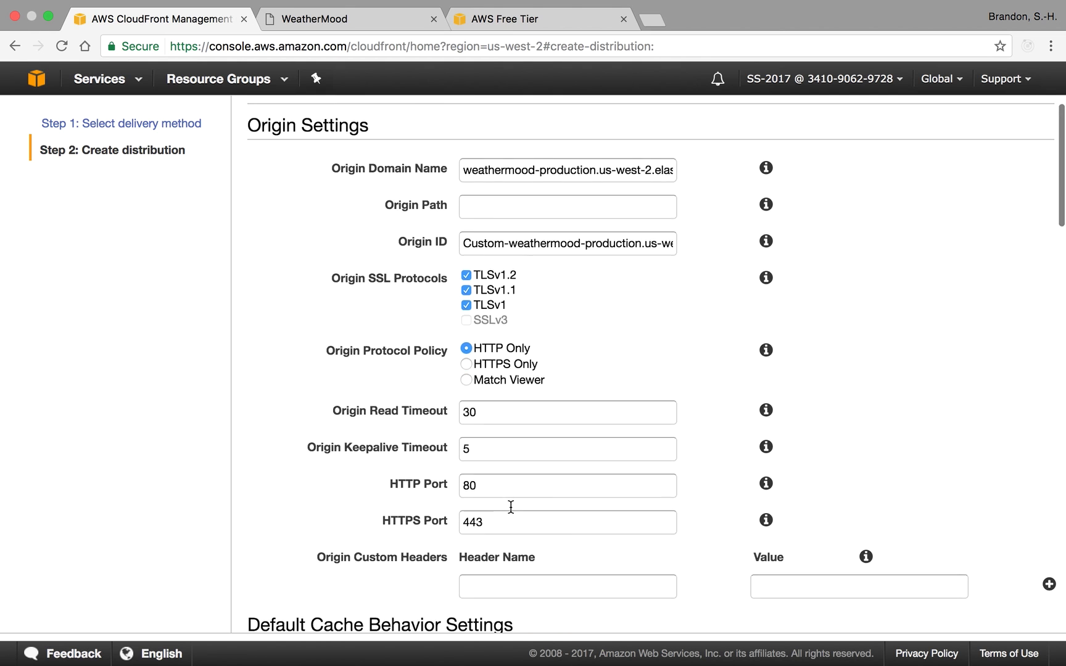
scroll(511, 506, down, 10)
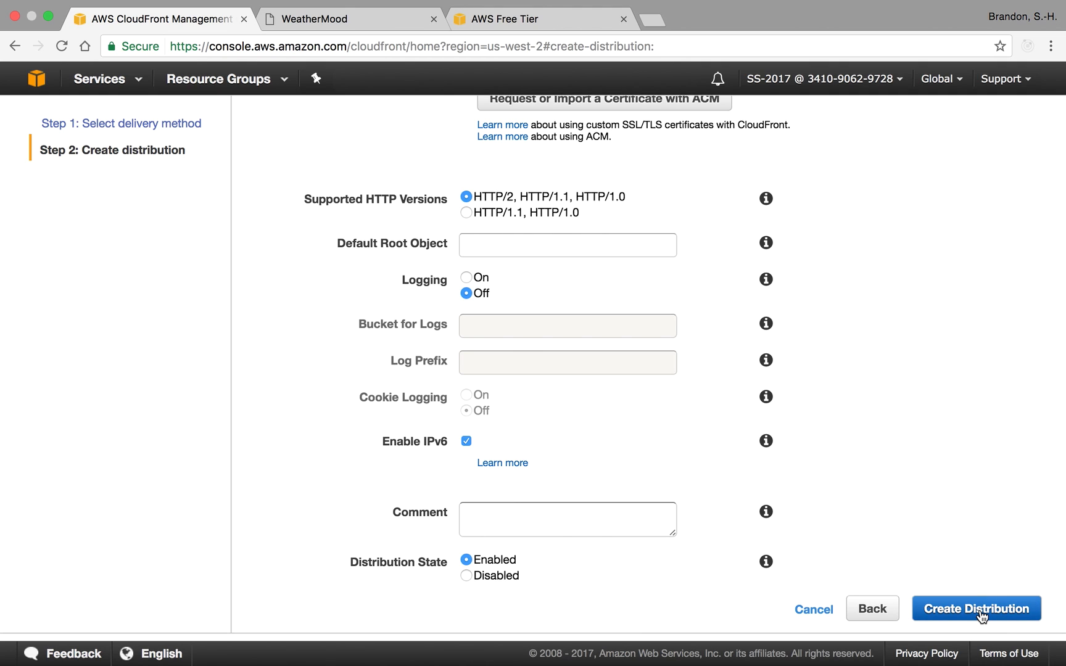
click(14, 45)
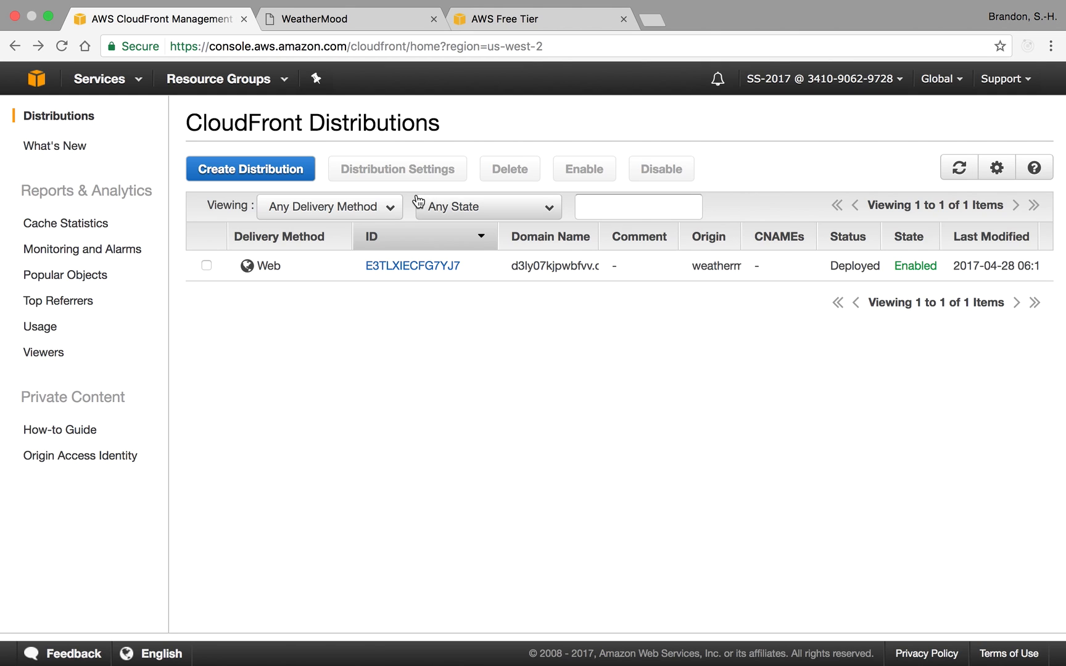
Return to the presentation and advance to the Cache Control slide.
key(ctrl+Left)
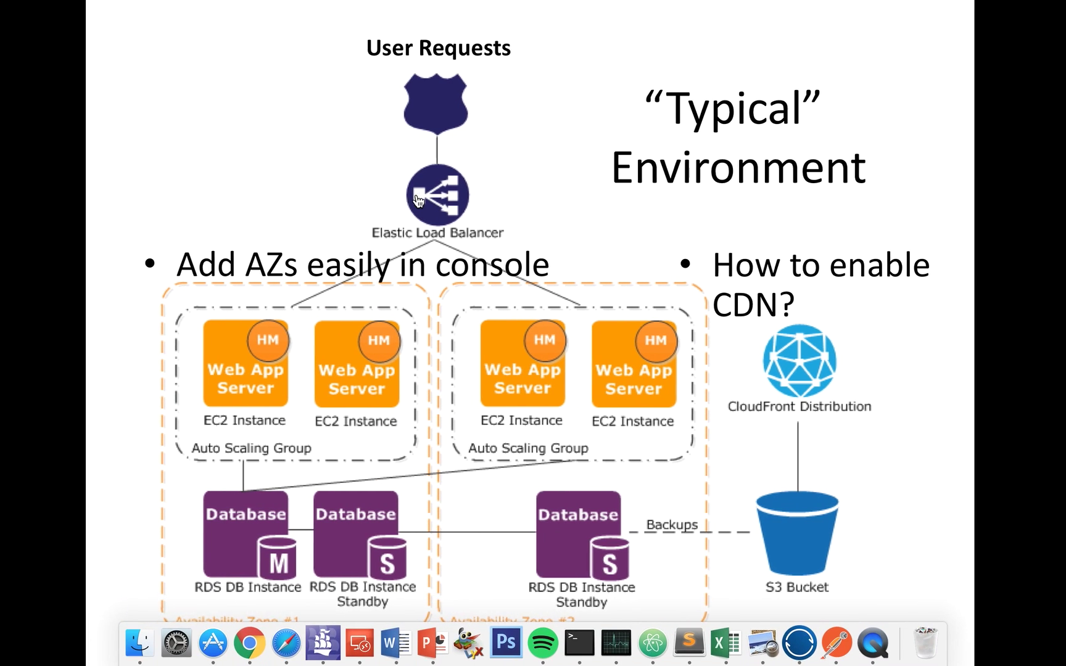
click(424, 196)
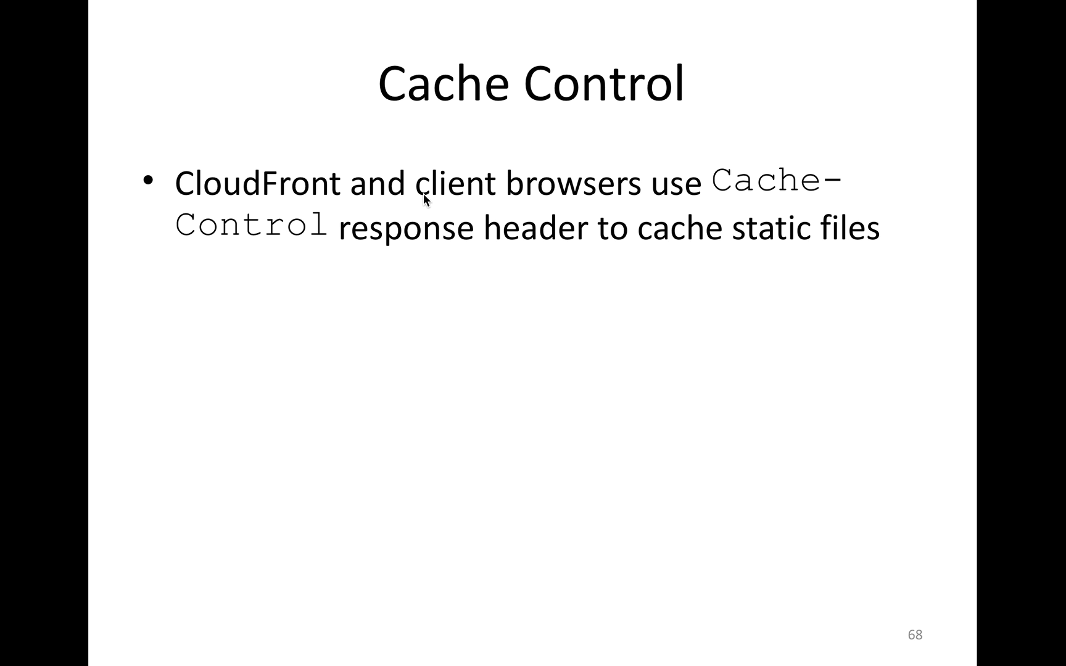